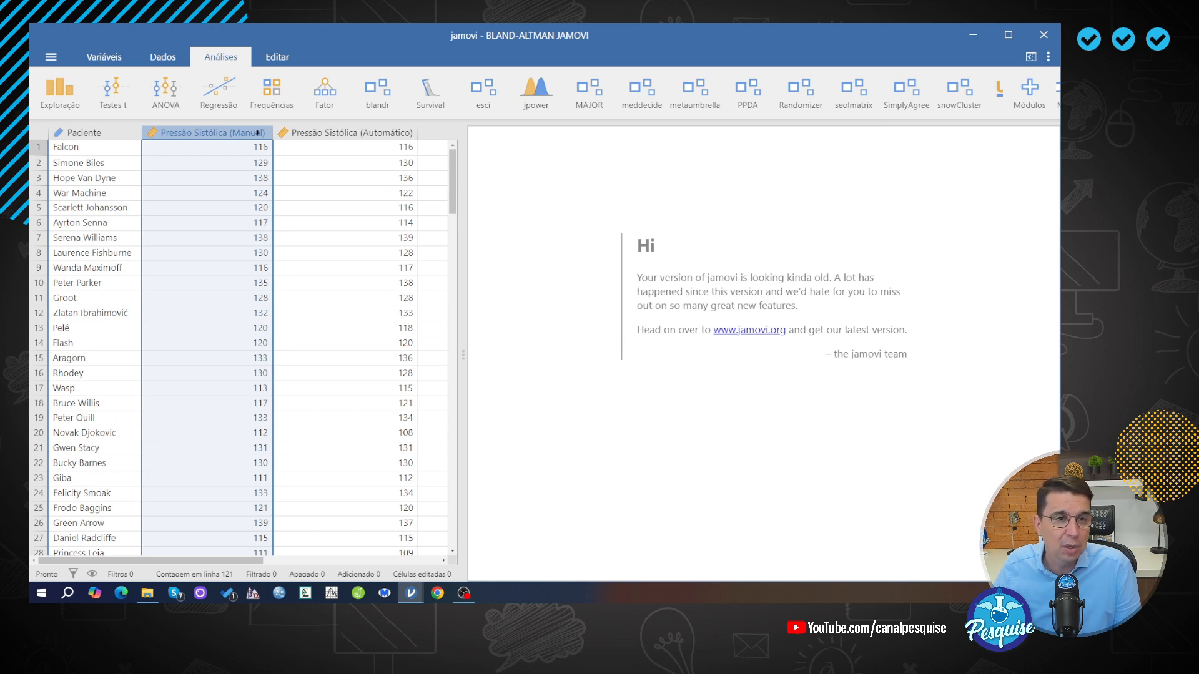
# Compare the manual and automatic systolic pressure columns, including the paired readings in rows 2 and 10
pyautogui.click(309, 133)
pyautogui.click(329, 132)
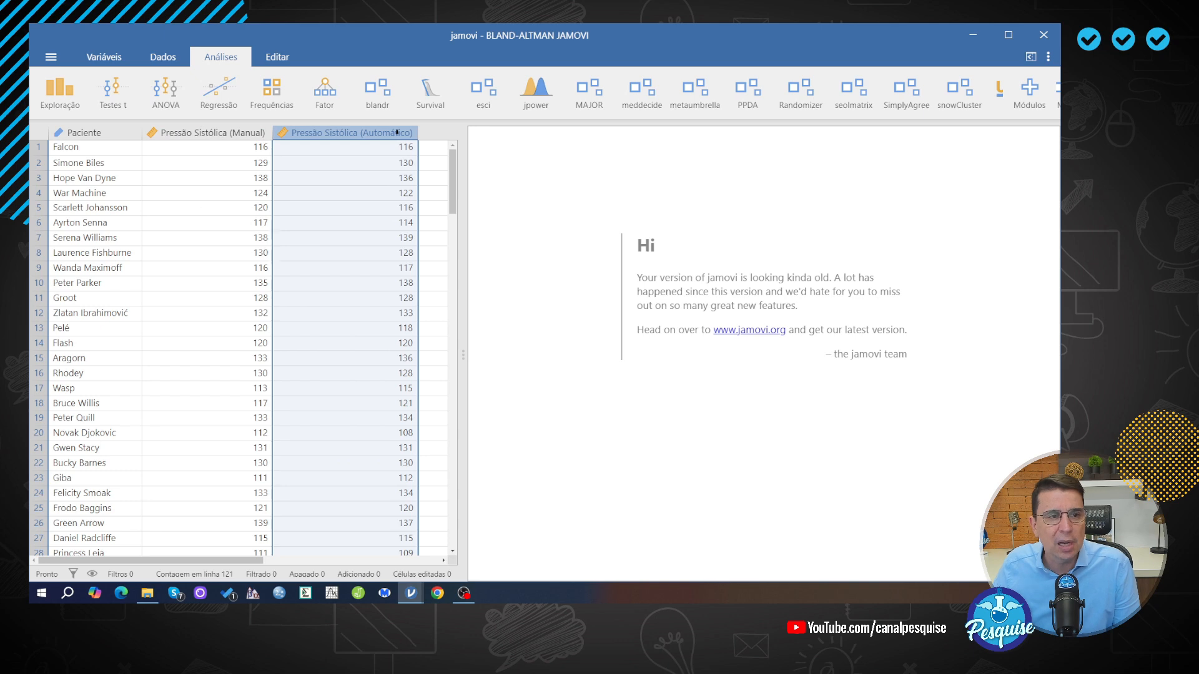
pyautogui.click(225, 161)
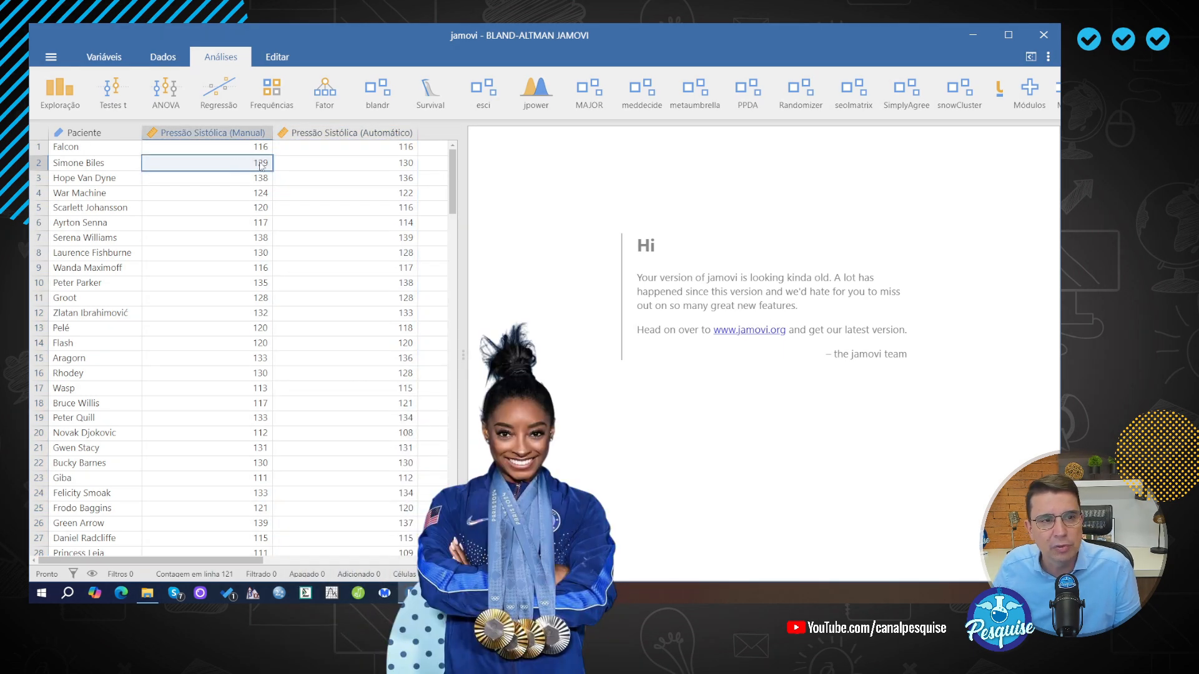
pyautogui.click(349, 164)
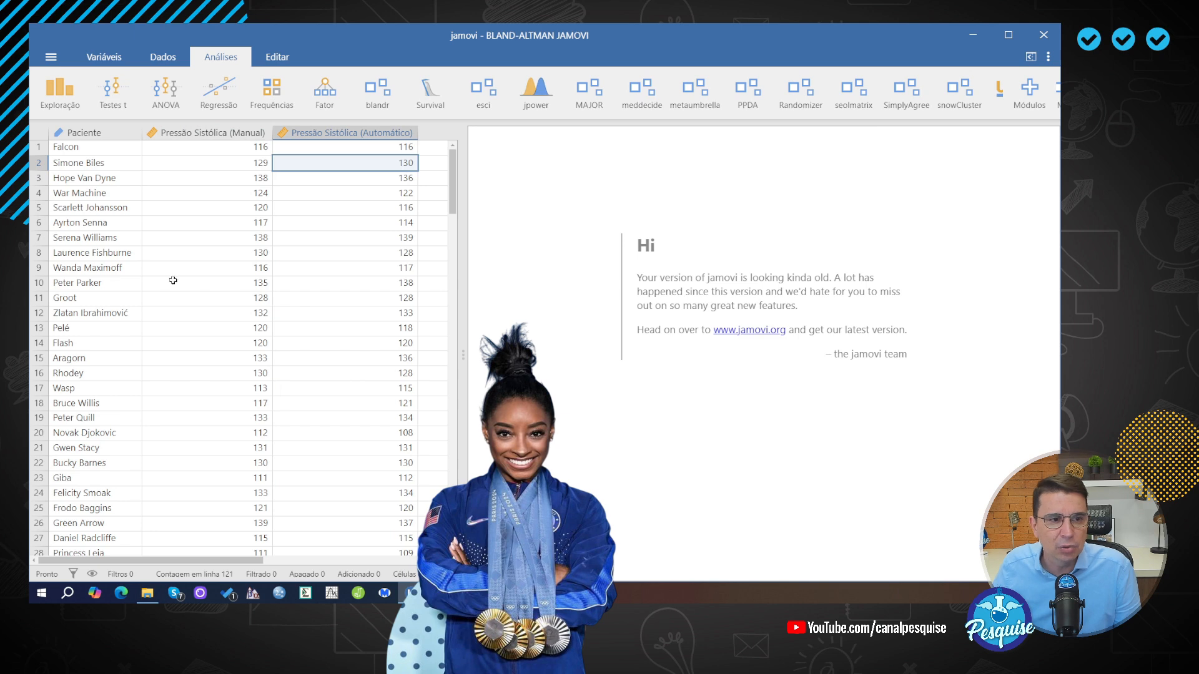
pyautogui.click(200, 284)
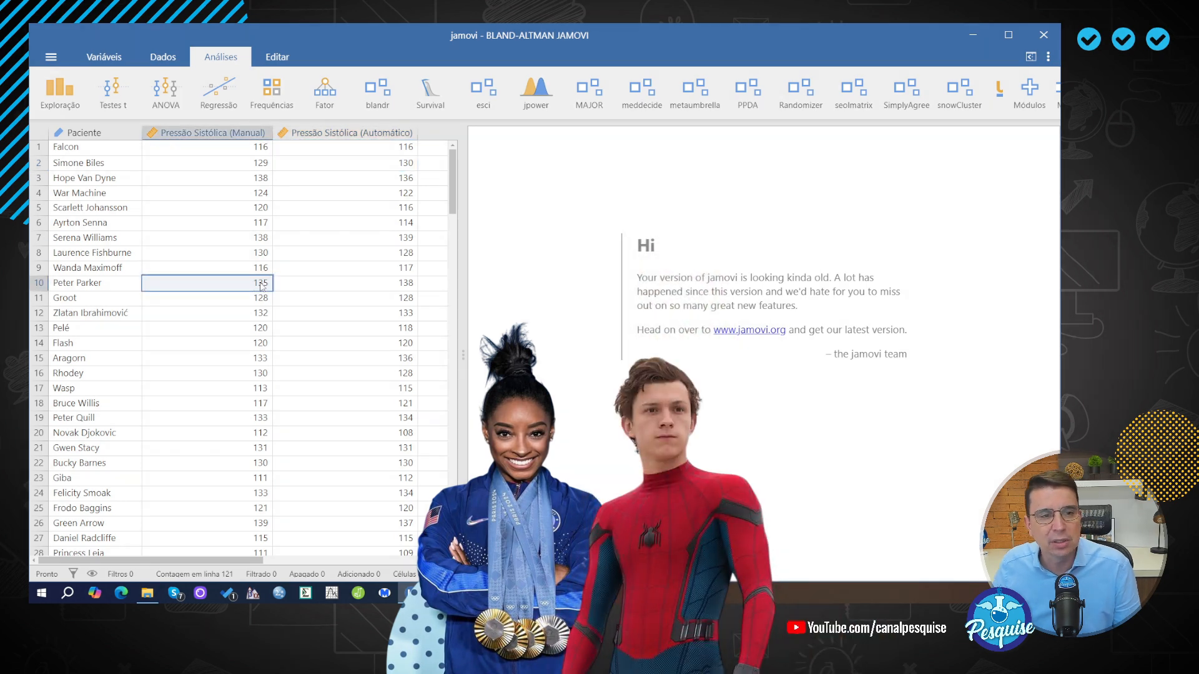
pyautogui.click(379, 282)
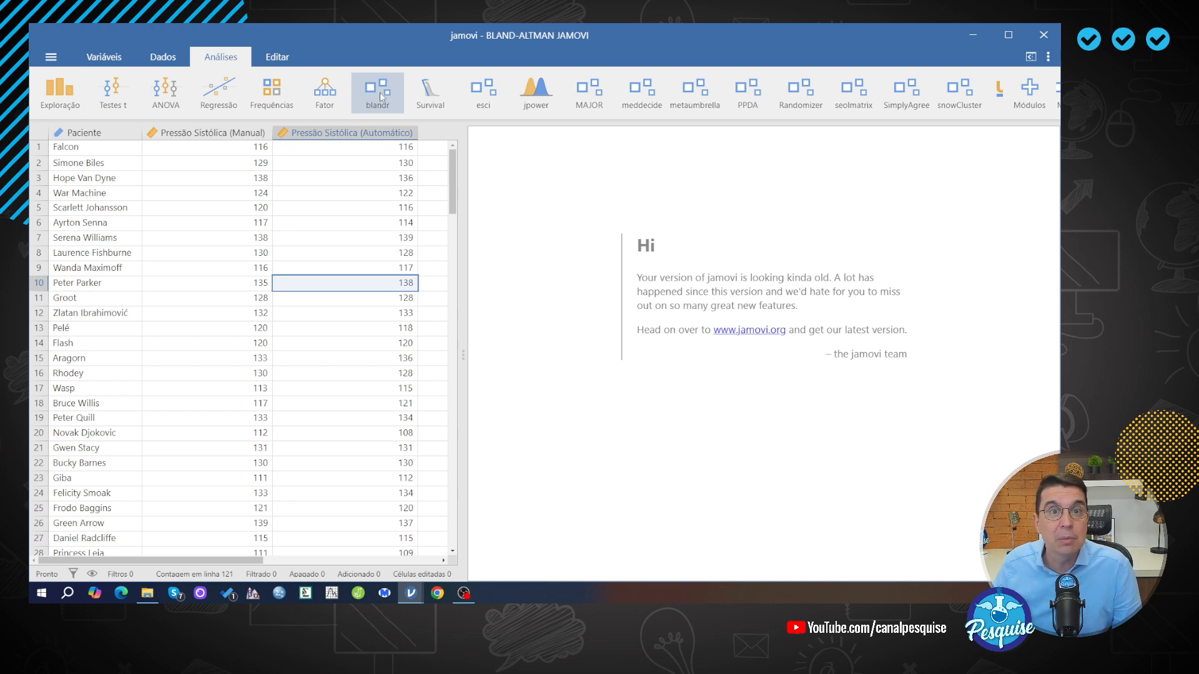
# Look up the blandr - Bland-Altman Method Comparison module in the jamovi library, then close the library
pyautogui.click(1032, 94)
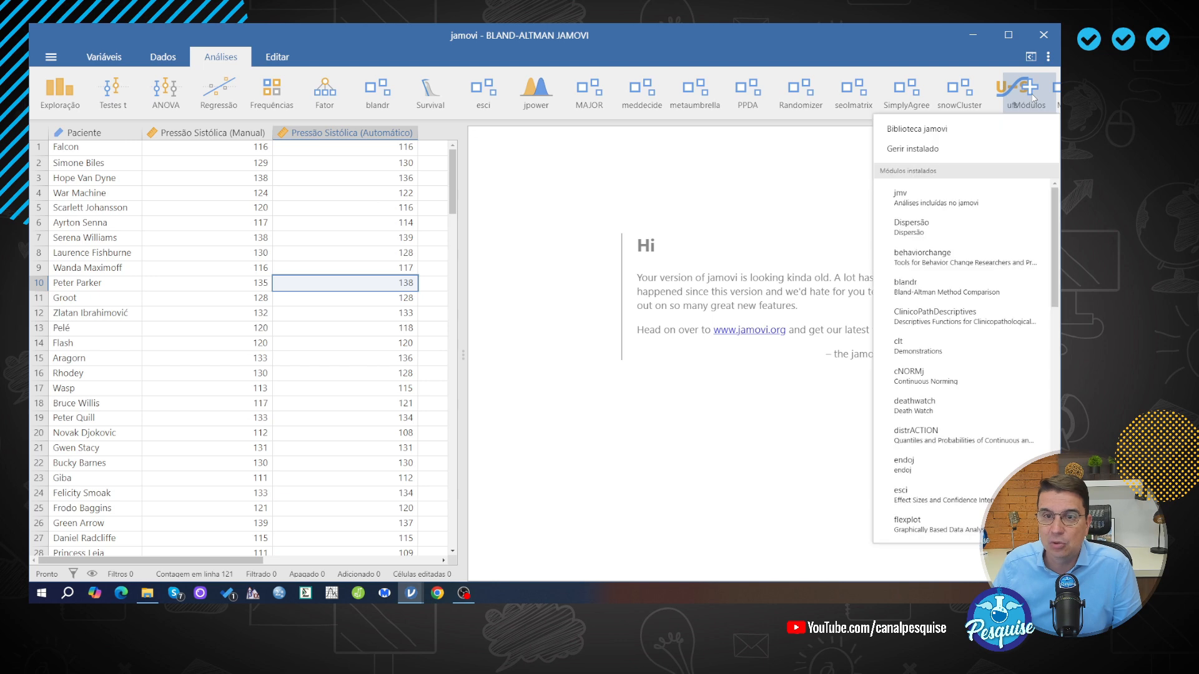
pyautogui.click(946, 128)
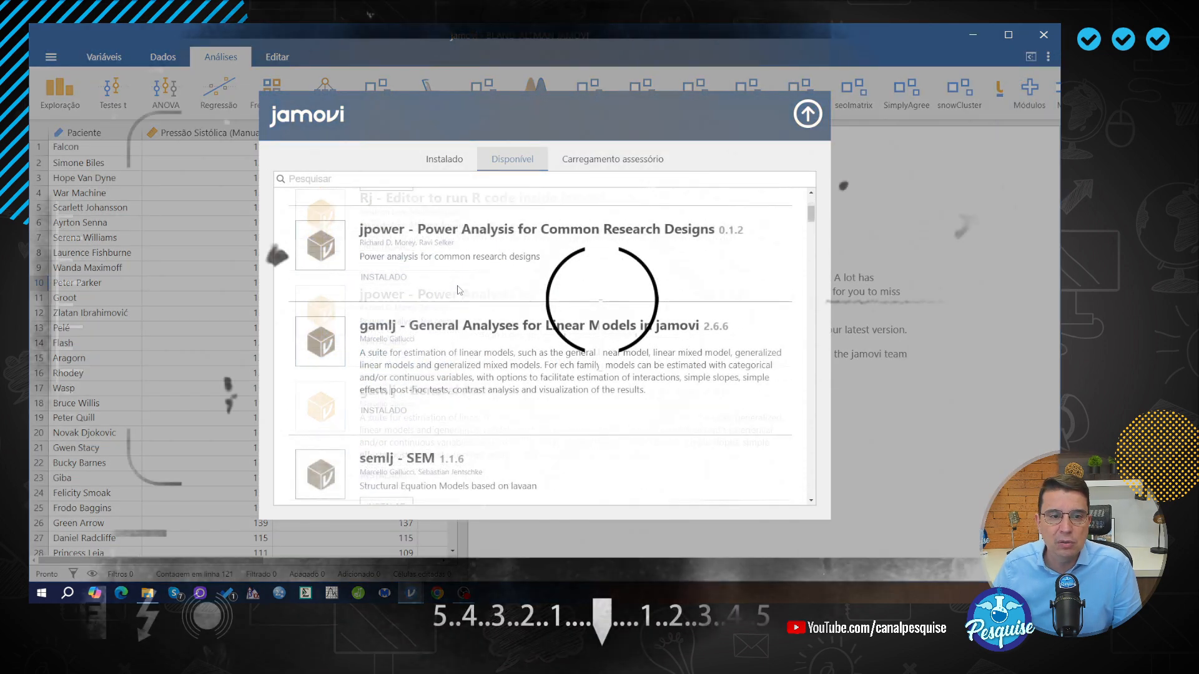
pyautogui.scroll(-15, 457, 291)
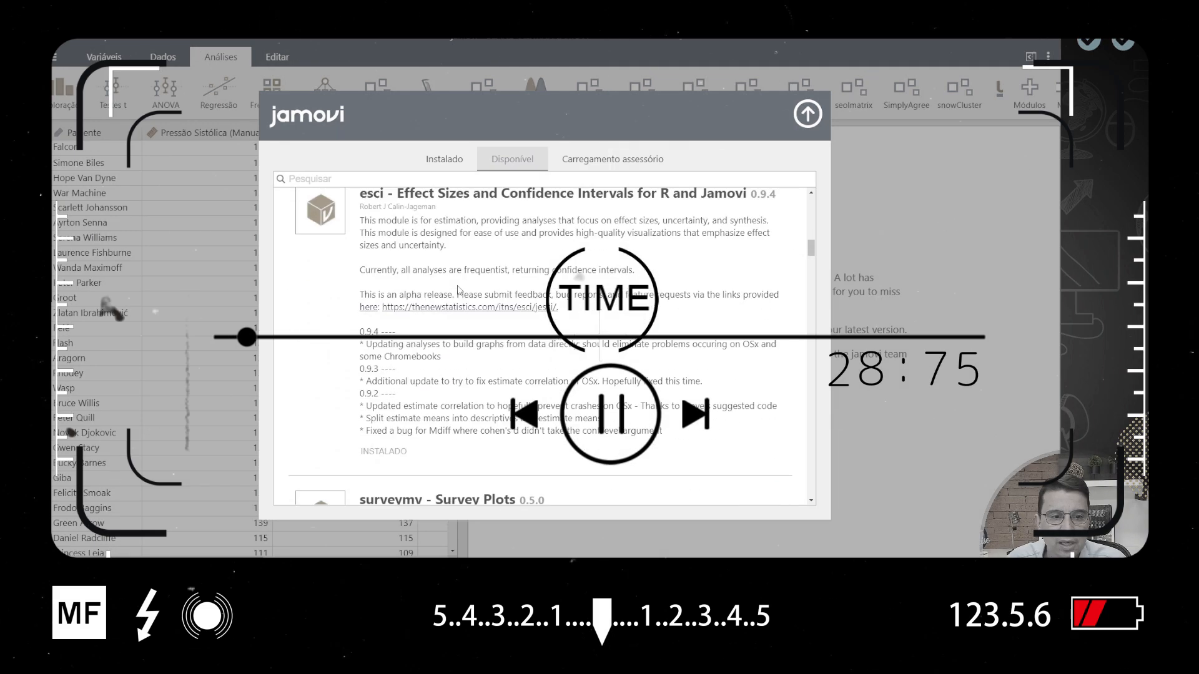
pyautogui.scroll(-20, 458, 291)
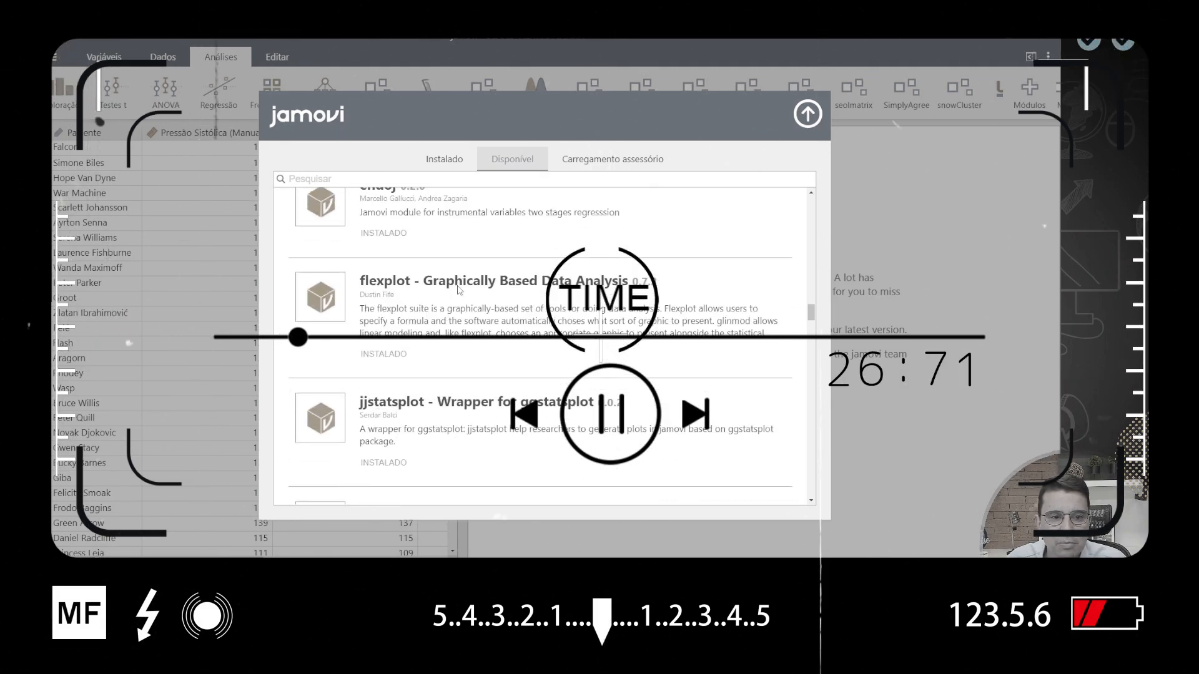
pyautogui.scroll(-20, 457, 291)
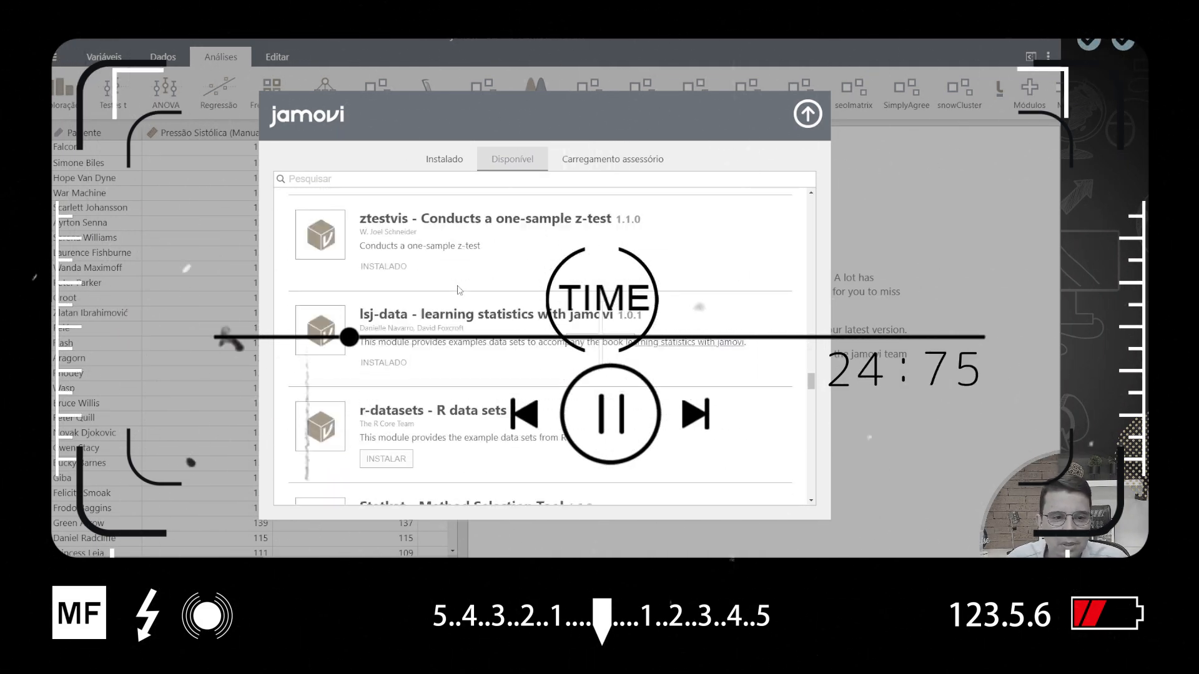
pyautogui.scroll(-20, 457, 290)
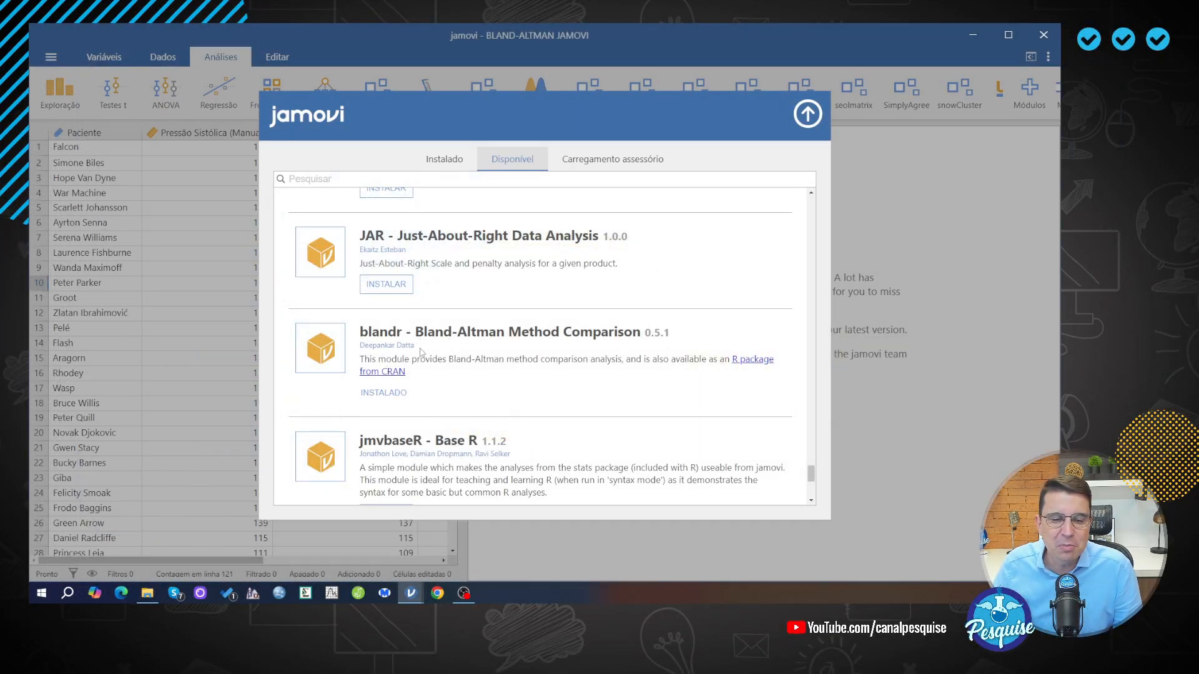
pyautogui.click(807, 115)
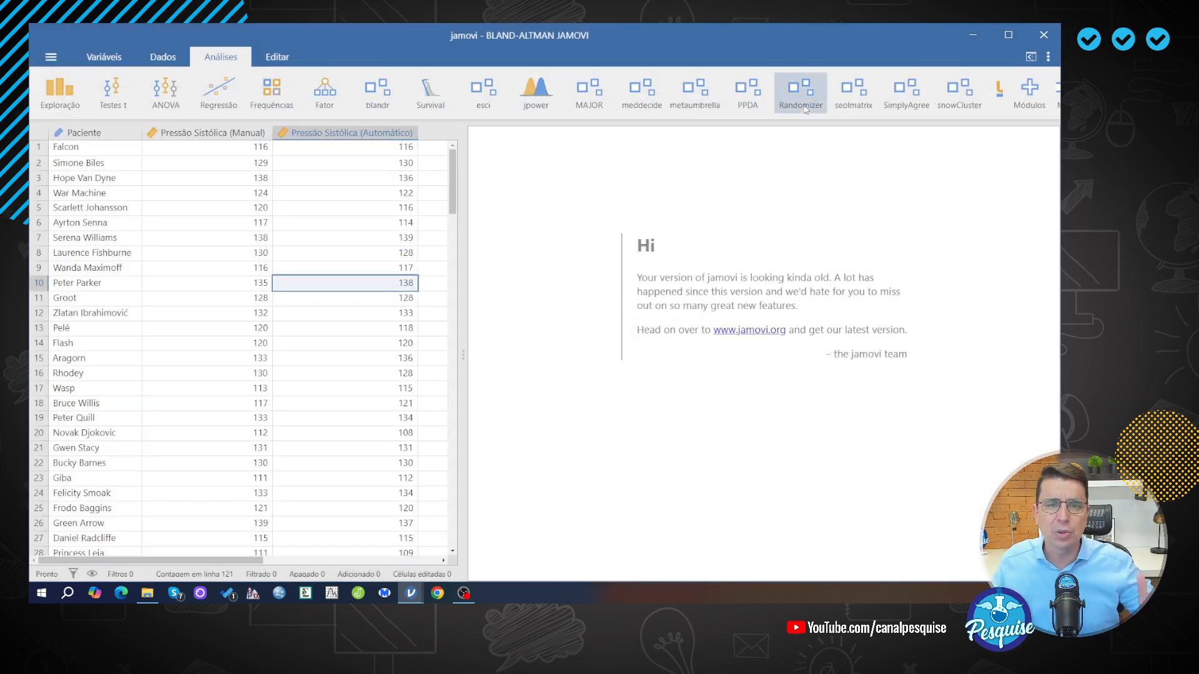
# Run Bland-Altman Raw Statistics with Pressão Sistólica (Manual) as Method 1 and Pressão Sistólica (Automático) as Method 2
pyautogui.click(377, 95)
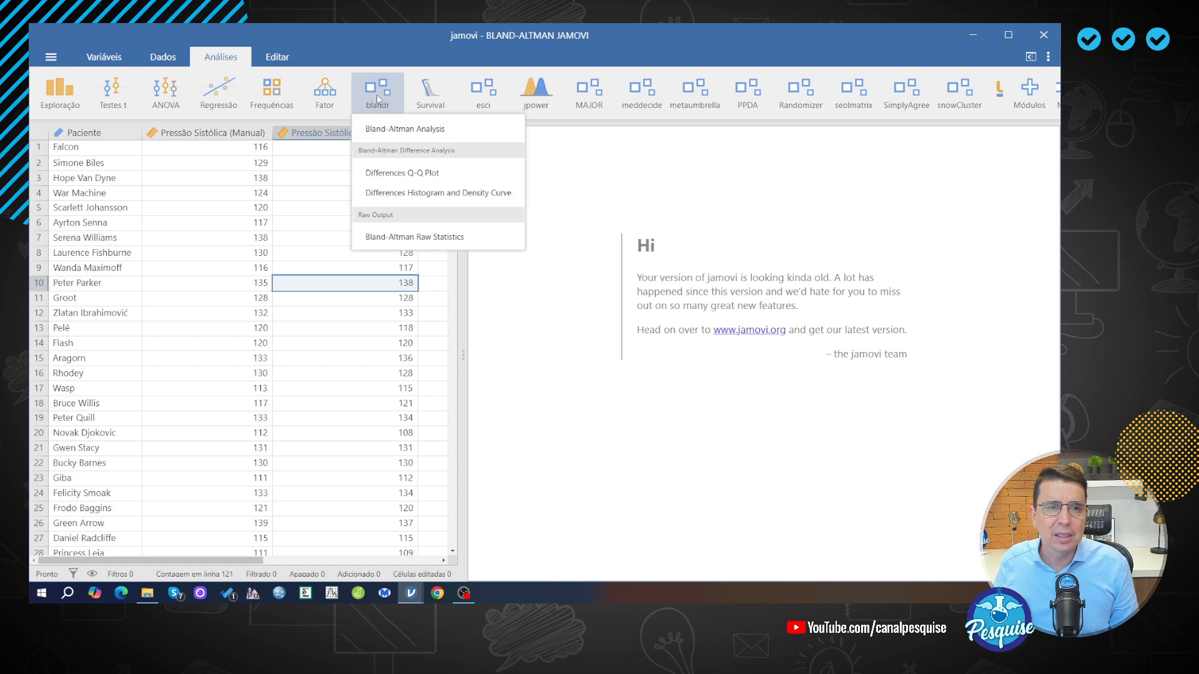
pyautogui.click(423, 241)
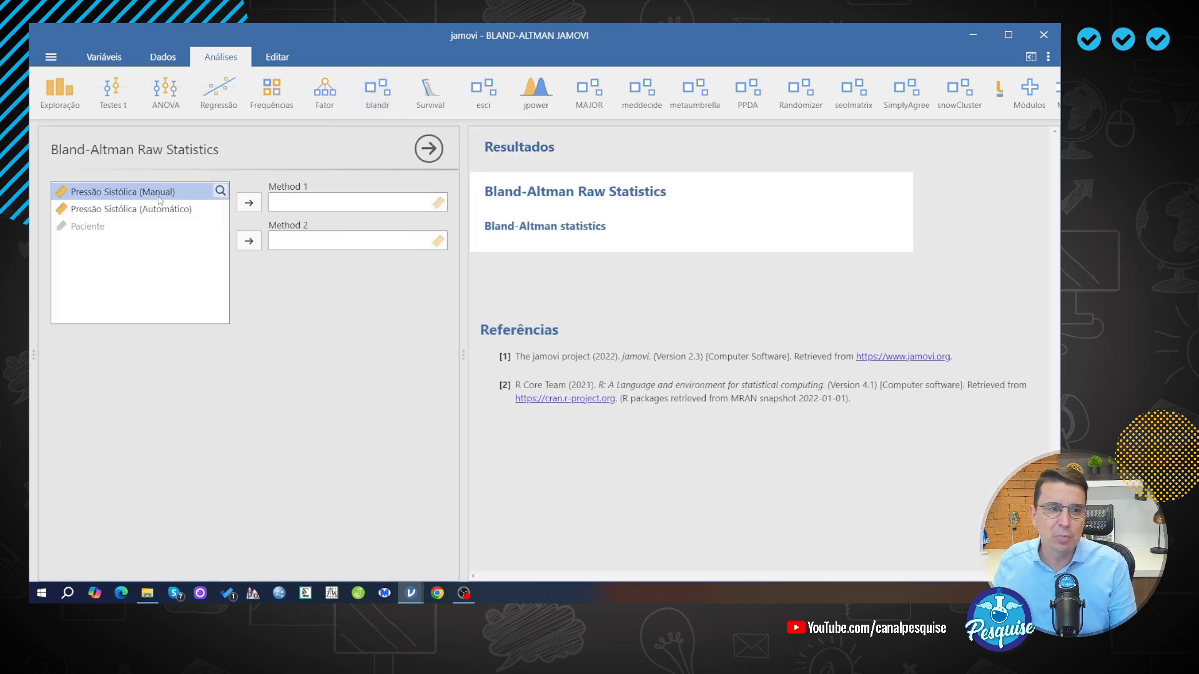
pyautogui.click(249, 205)
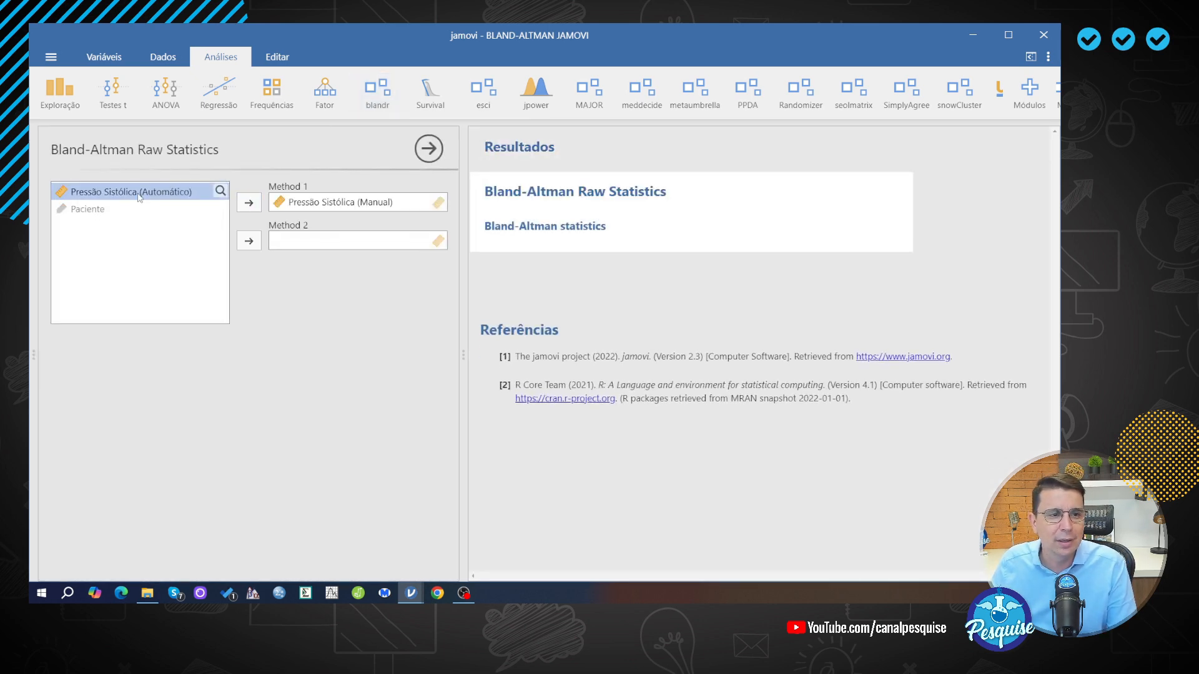
pyautogui.click(248, 241)
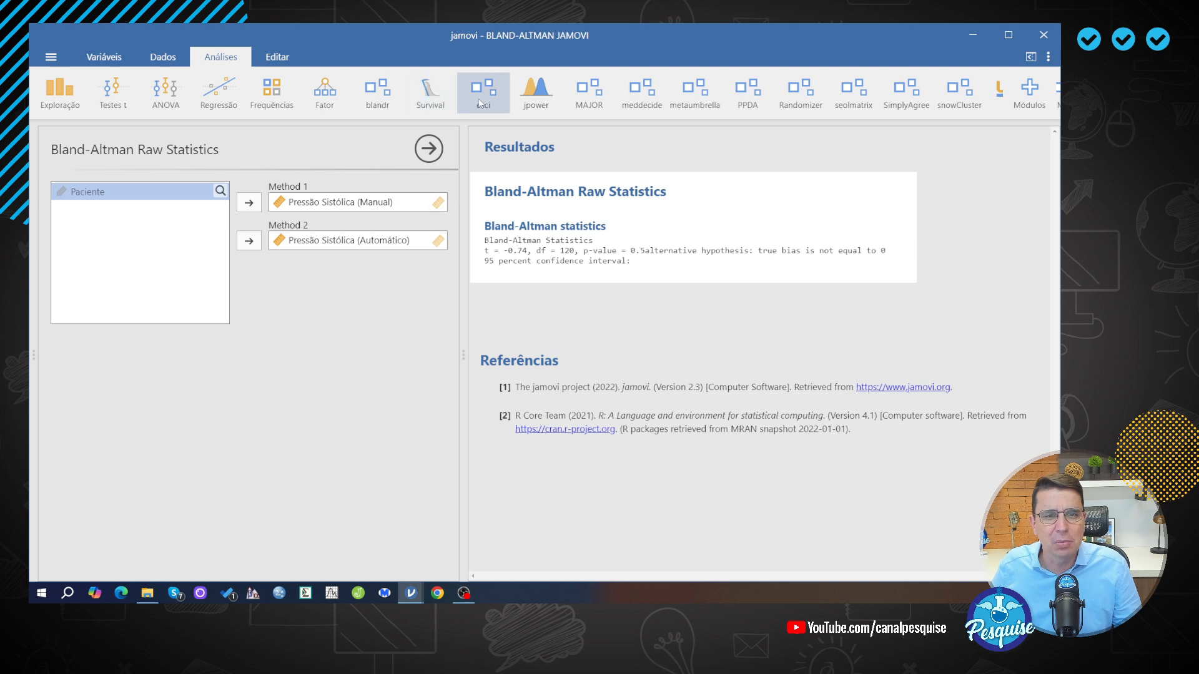
# Add a Bland-Altman Analysis with Pressão Sistólica (Manual) as Method 1 and Pressão Sistólica (Automático) as Method 2
pyautogui.click(383, 100)
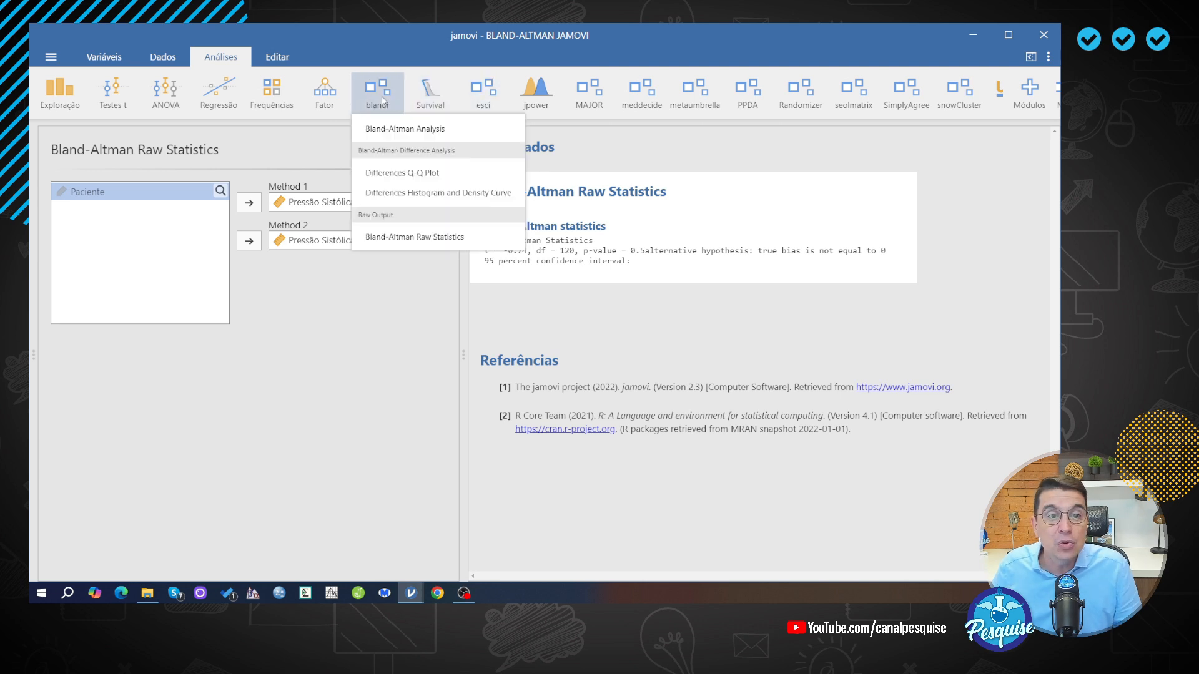
pyautogui.click(432, 131)
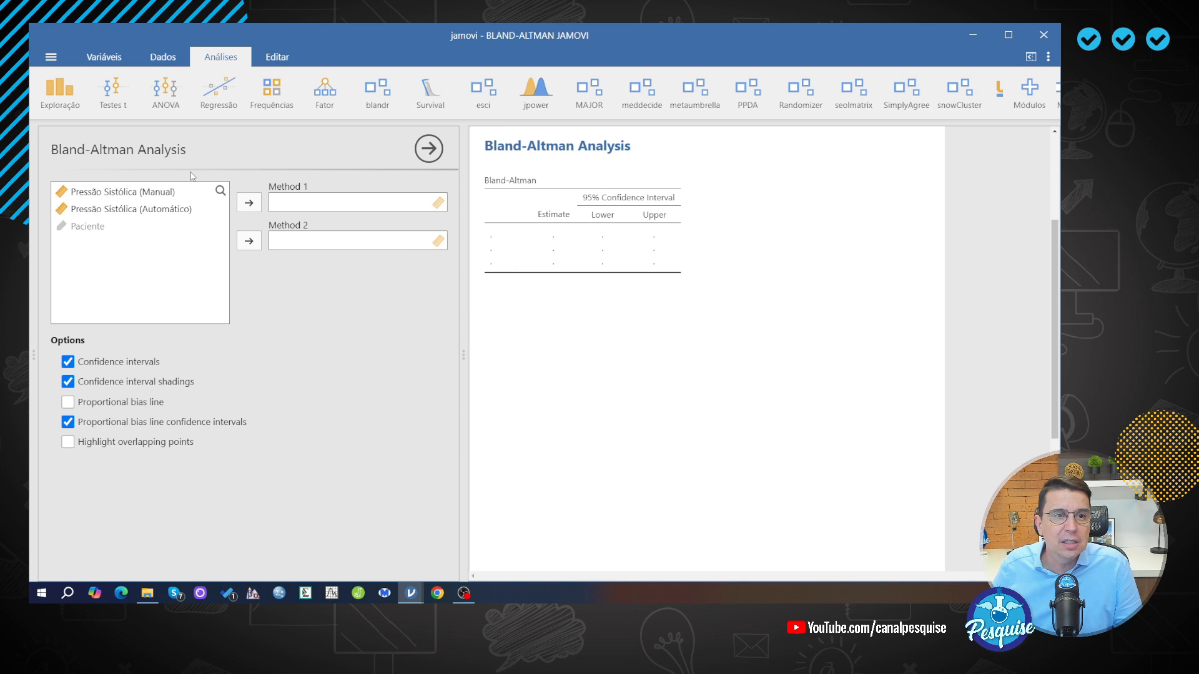
pyautogui.click(158, 192)
pyautogui.click(248, 204)
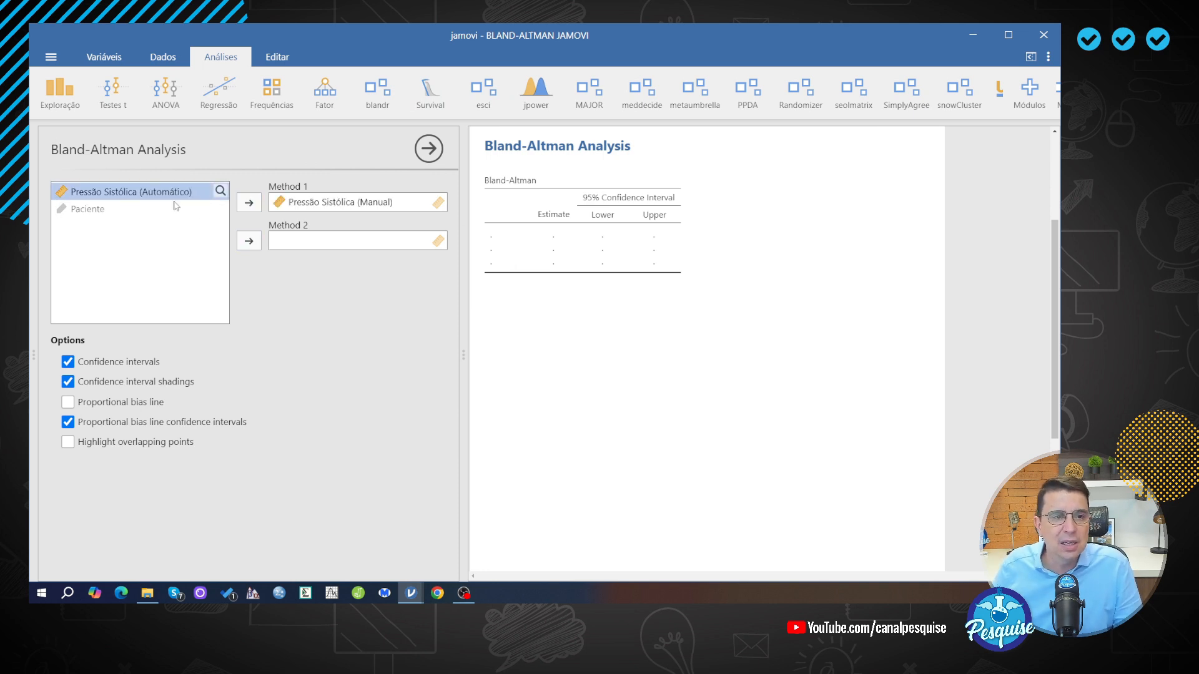
pyautogui.click(254, 239)
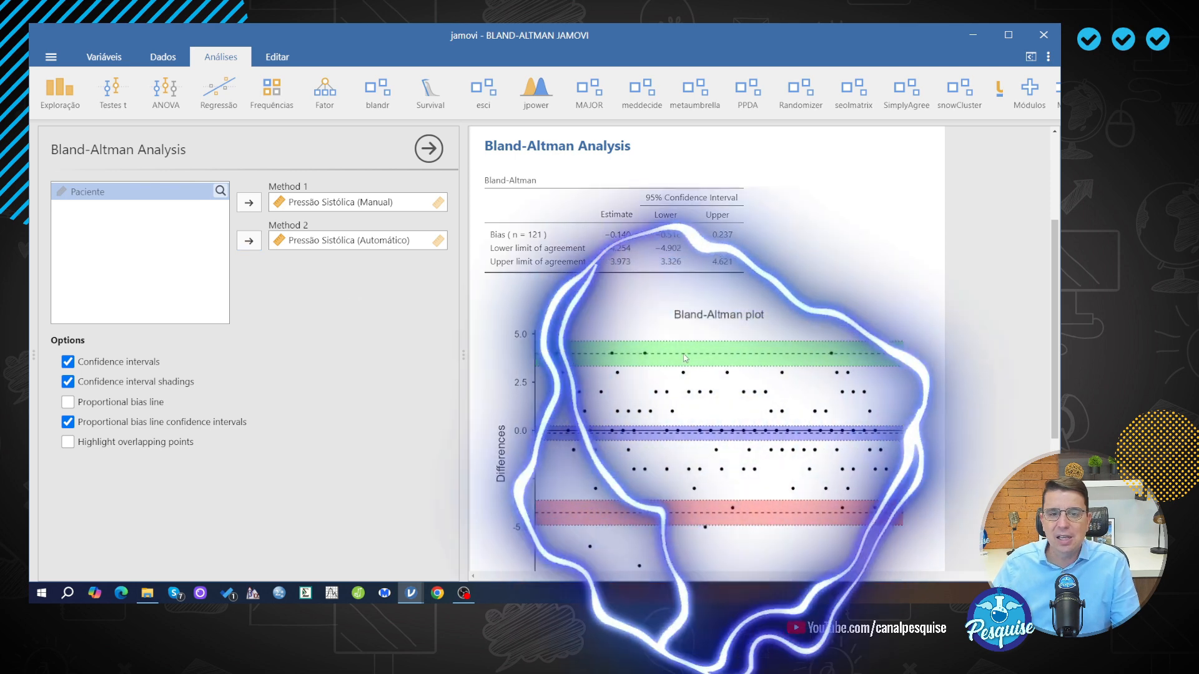
# Turn on highlighting of overlapping points in the Bland-Altman plot and examine the plot
pyautogui.scroll(-1, 686, 358)
pyautogui.scroll(-1, 685, 358)
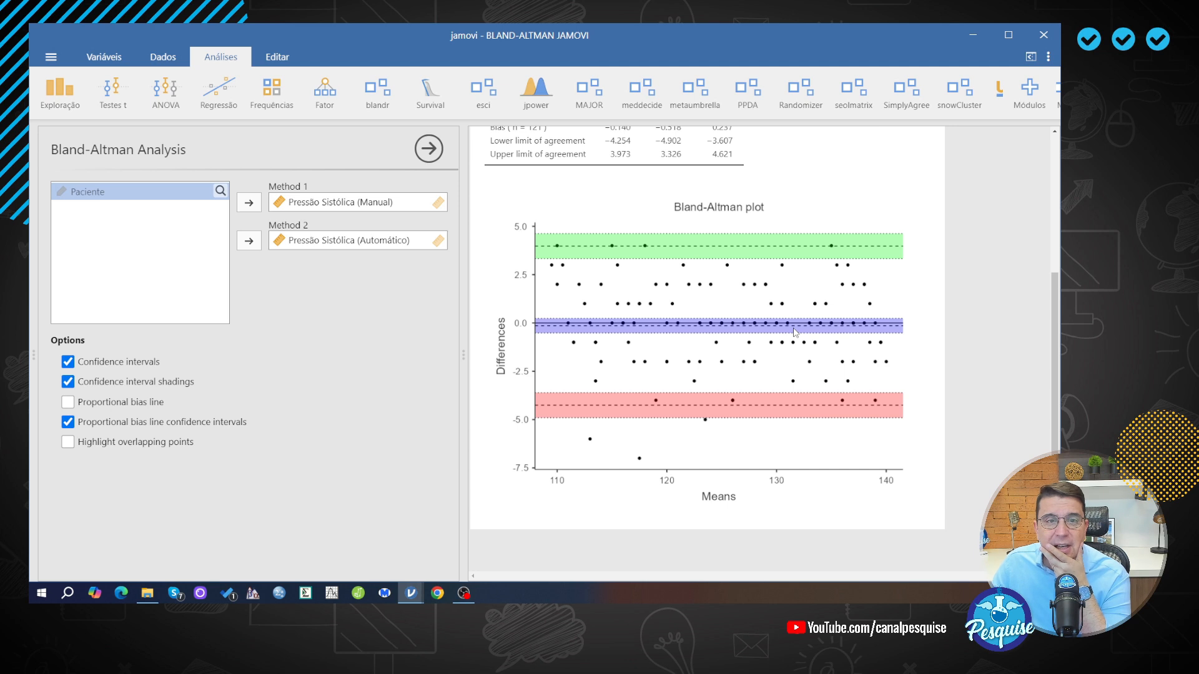
pyautogui.scroll(3, 794, 333)
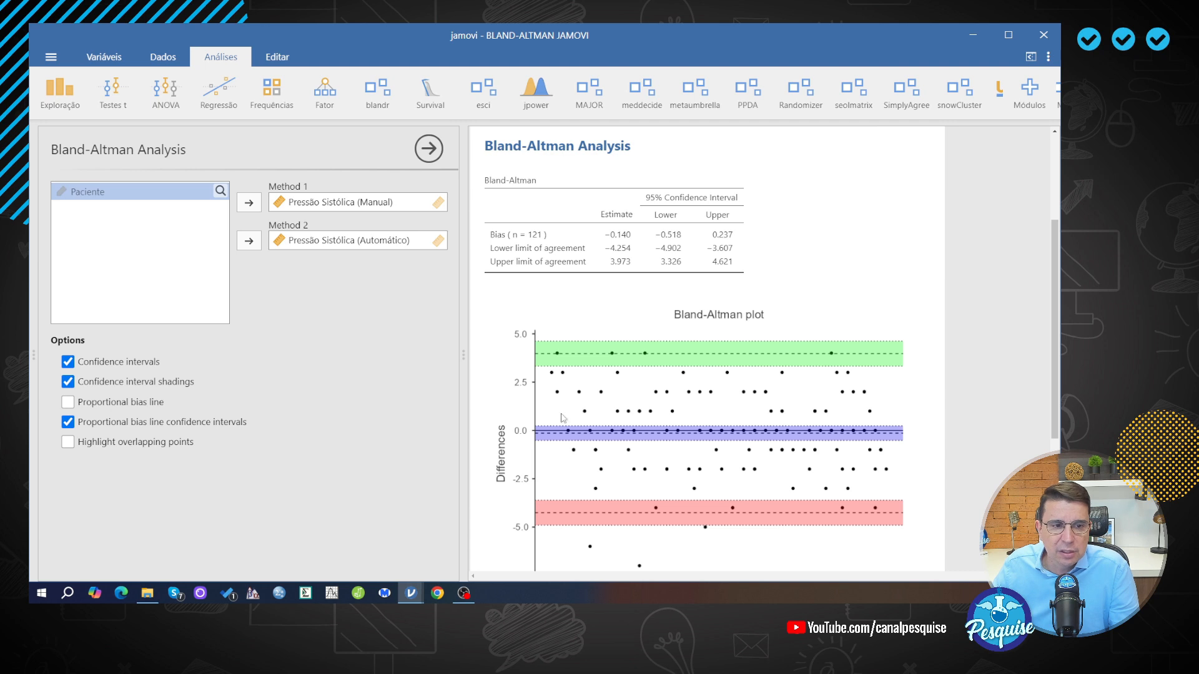
pyautogui.click(69, 445)
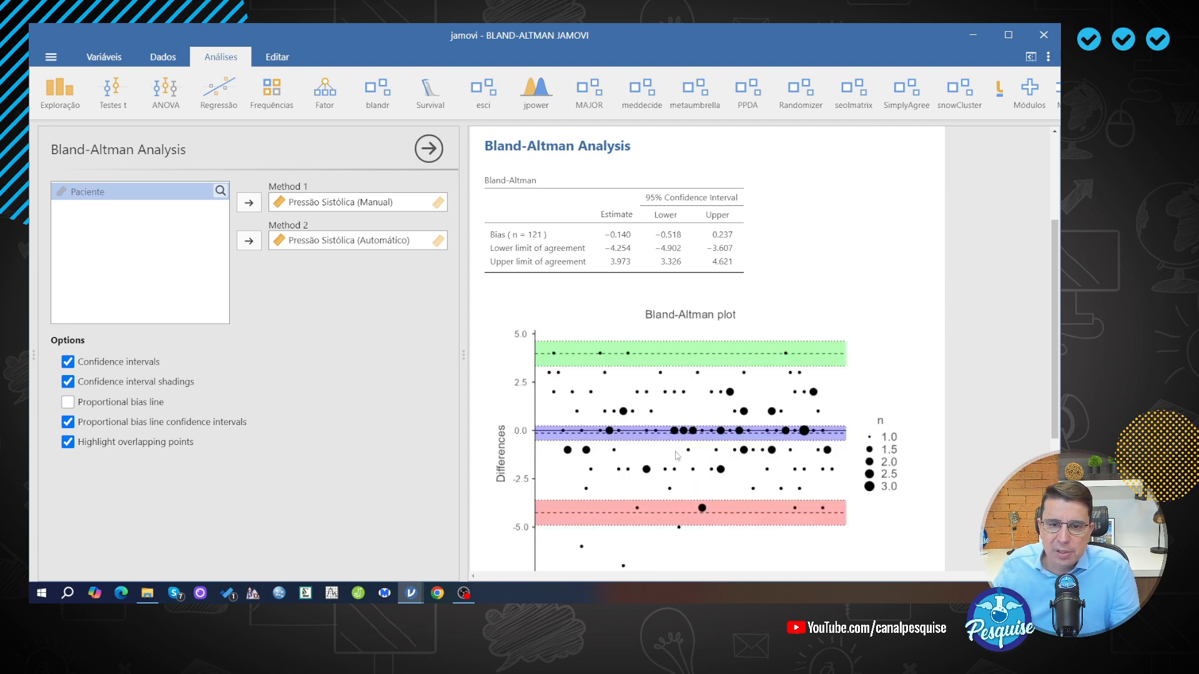
pyautogui.scroll(-1, 695, 452)
pyautogui.scroll(-1, 695, 453)
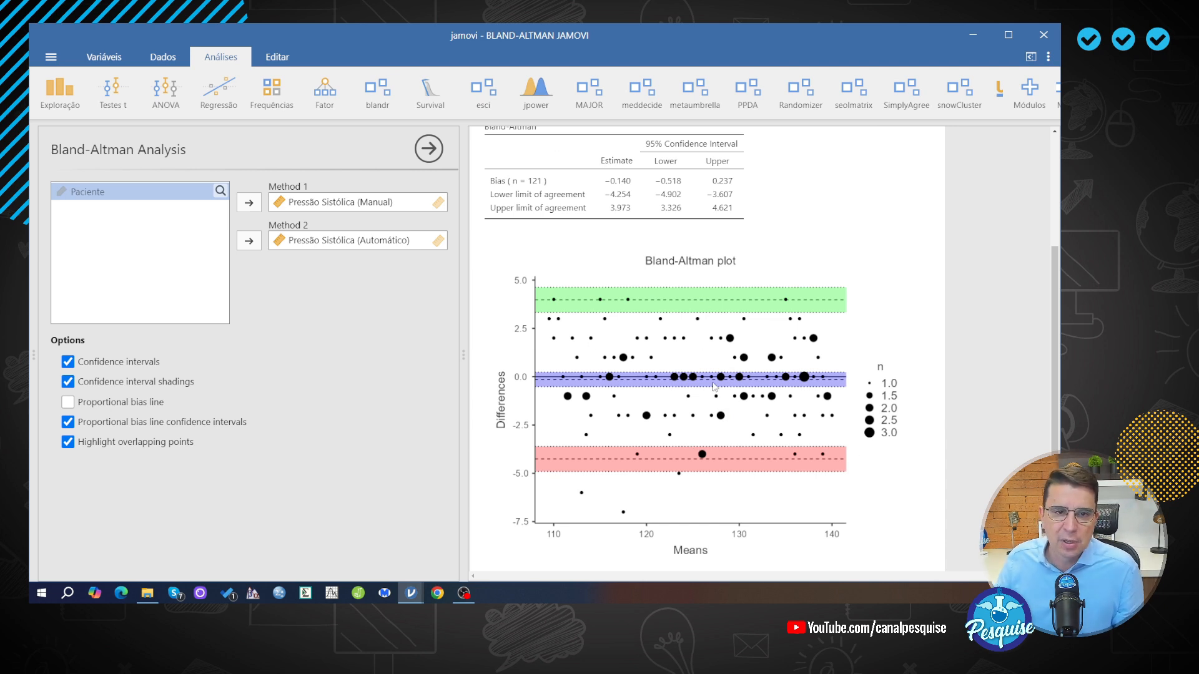
pyautogui.scroll(1, 715, 386)
pyautogui.scroll(5, 714, 386)
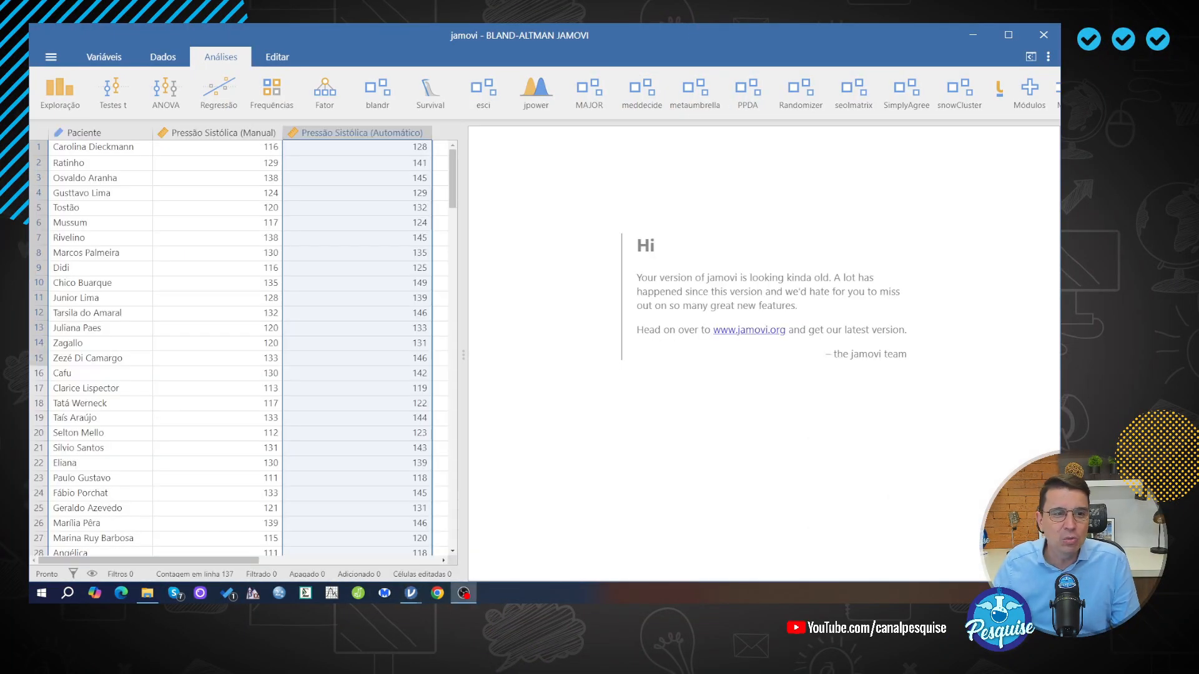
# Widen the data view of the second dataset and review its manual and automatic systolic pressure columns down to the last patient
pyautogui.click(246, 313)
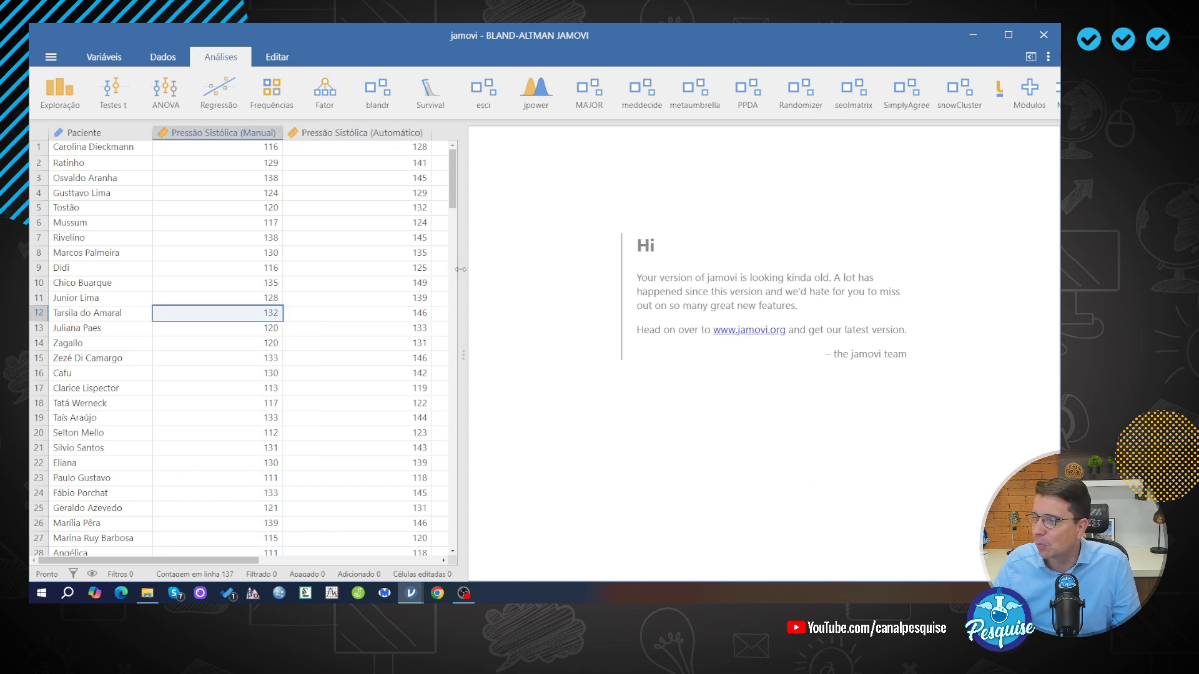
pyautogui.moveTo(462, 271); pyautogui.dragTo(570, 286)
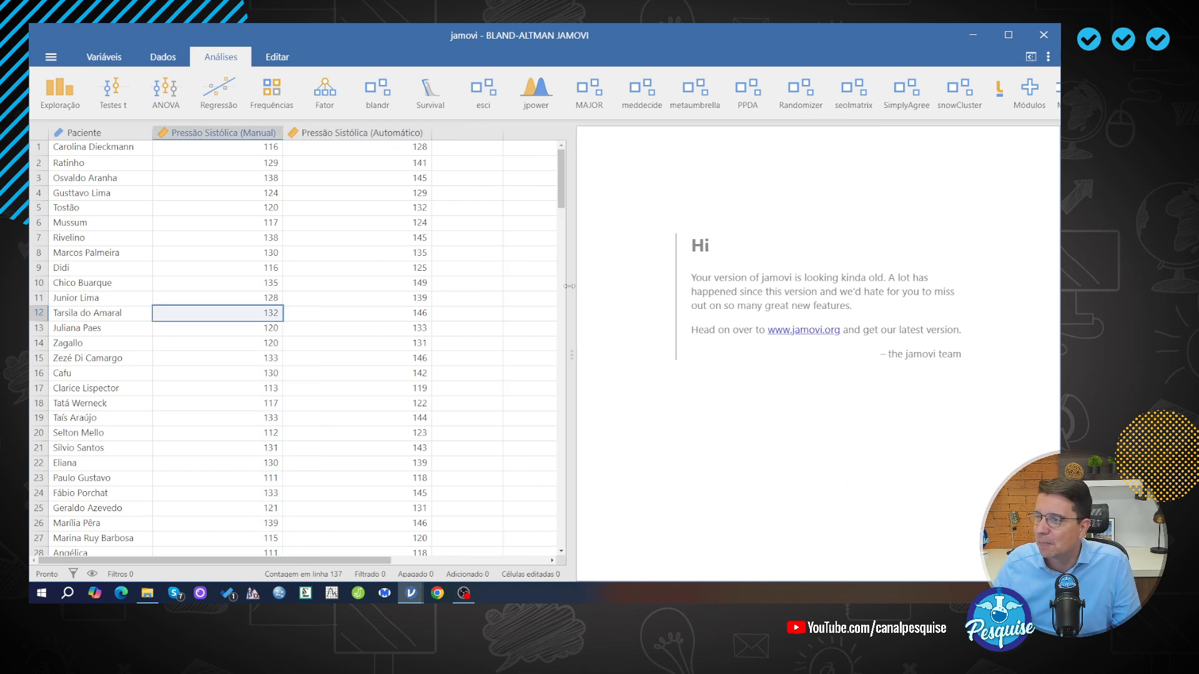
pyautogui.click(214, 133)
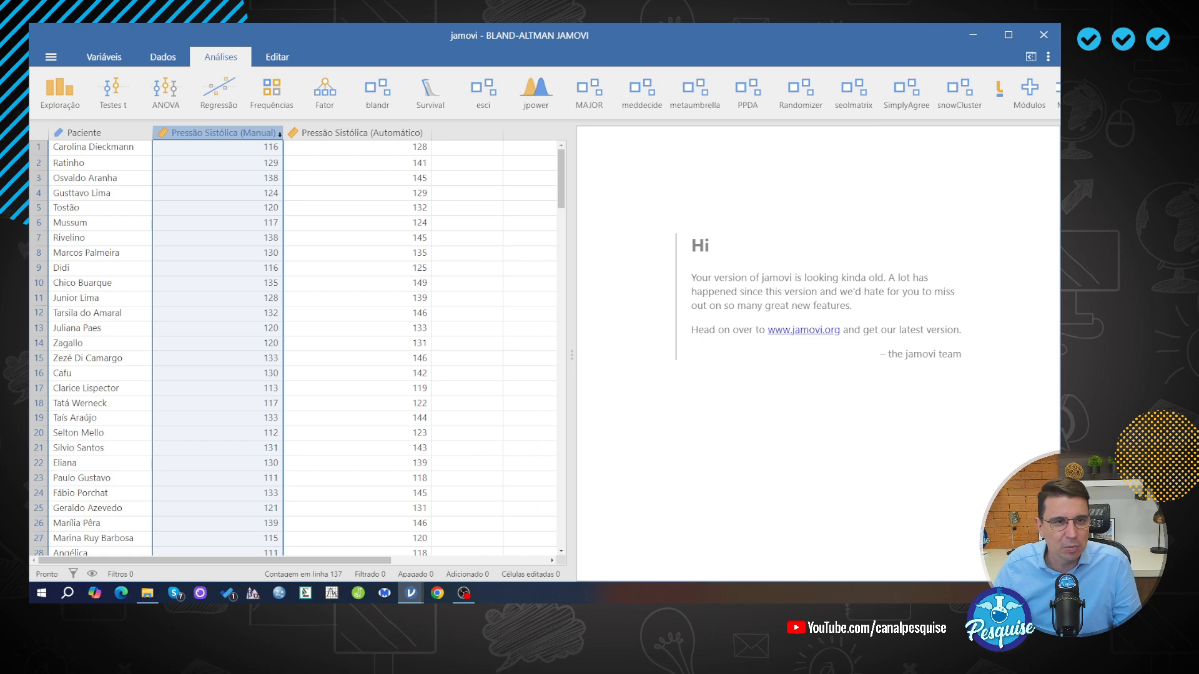
pyautogui.click(341, 132)
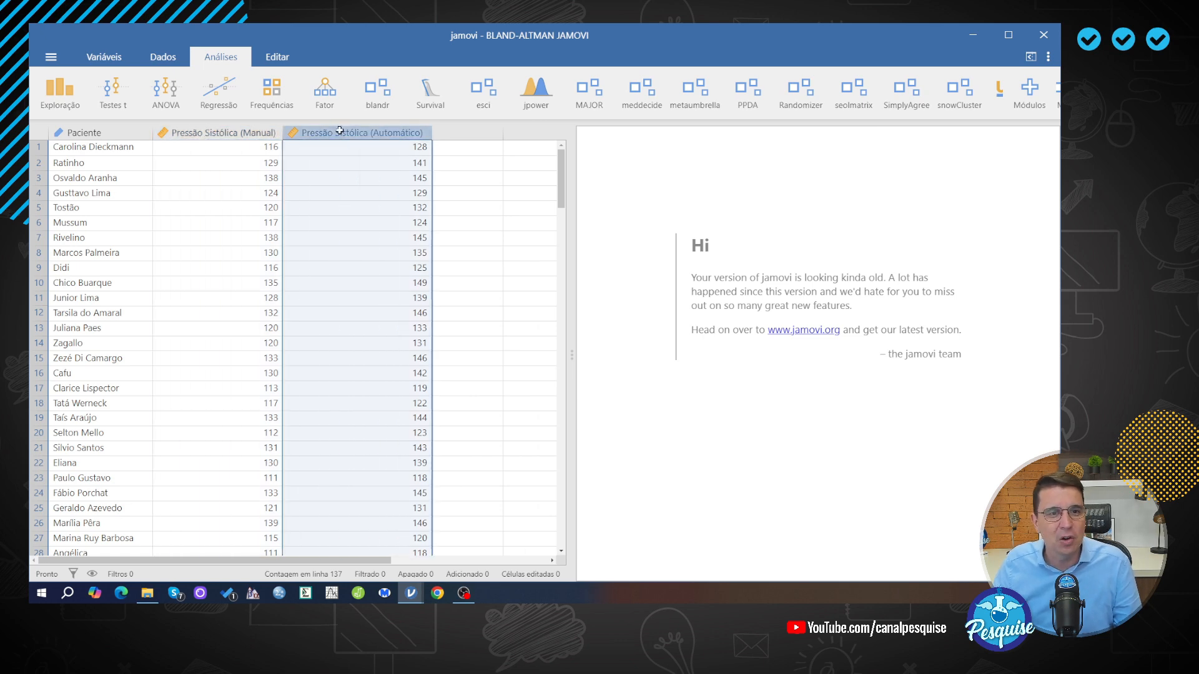
pyautogui.scroll(-10, 132, 298)
pyautogui.scroll(-20, 132, 298)
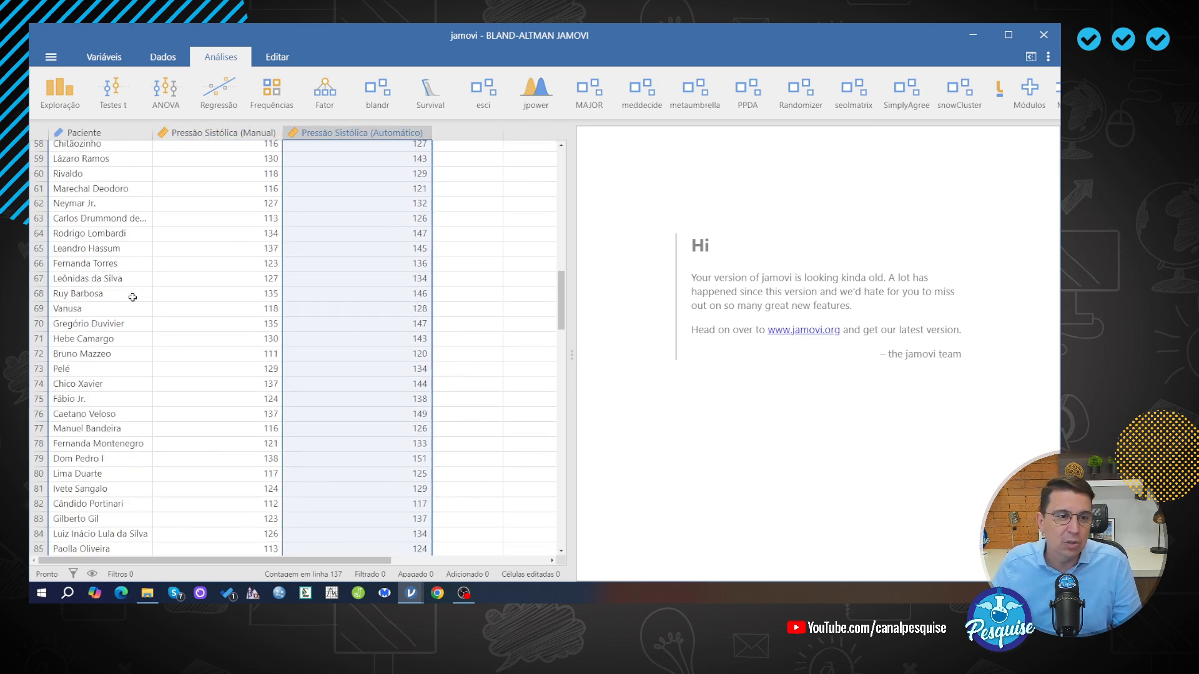
pyautogui.scroll(-3, 132, 298)
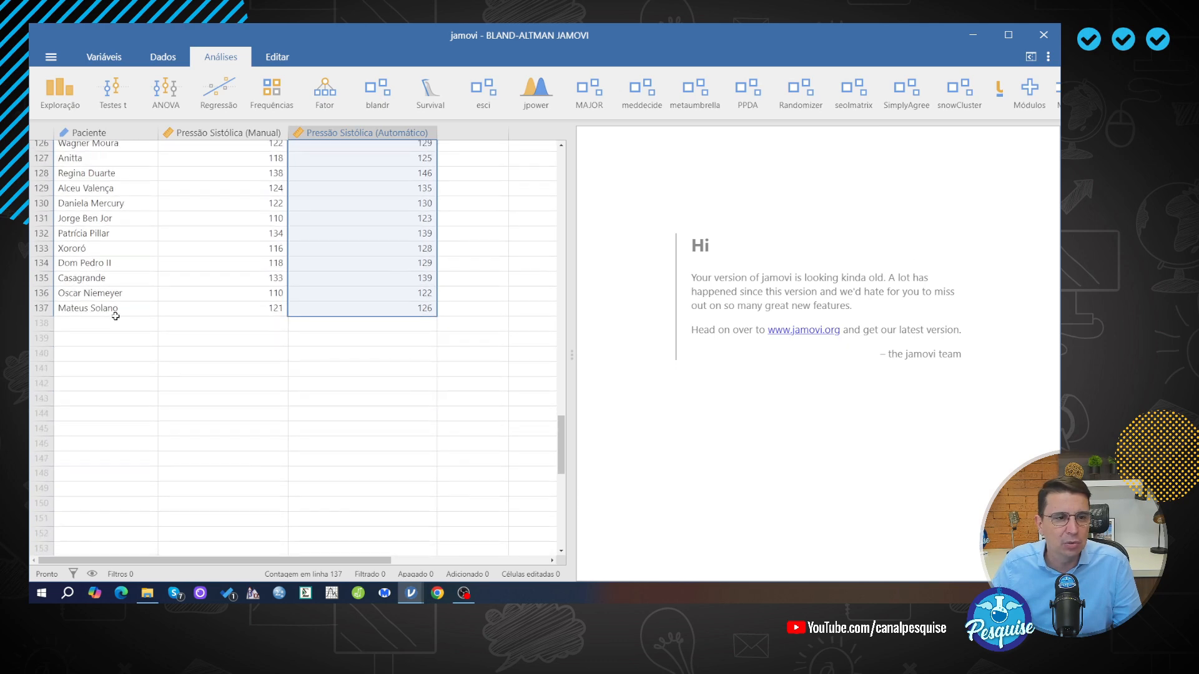
pyautogui.scroll(20, 130, 324)
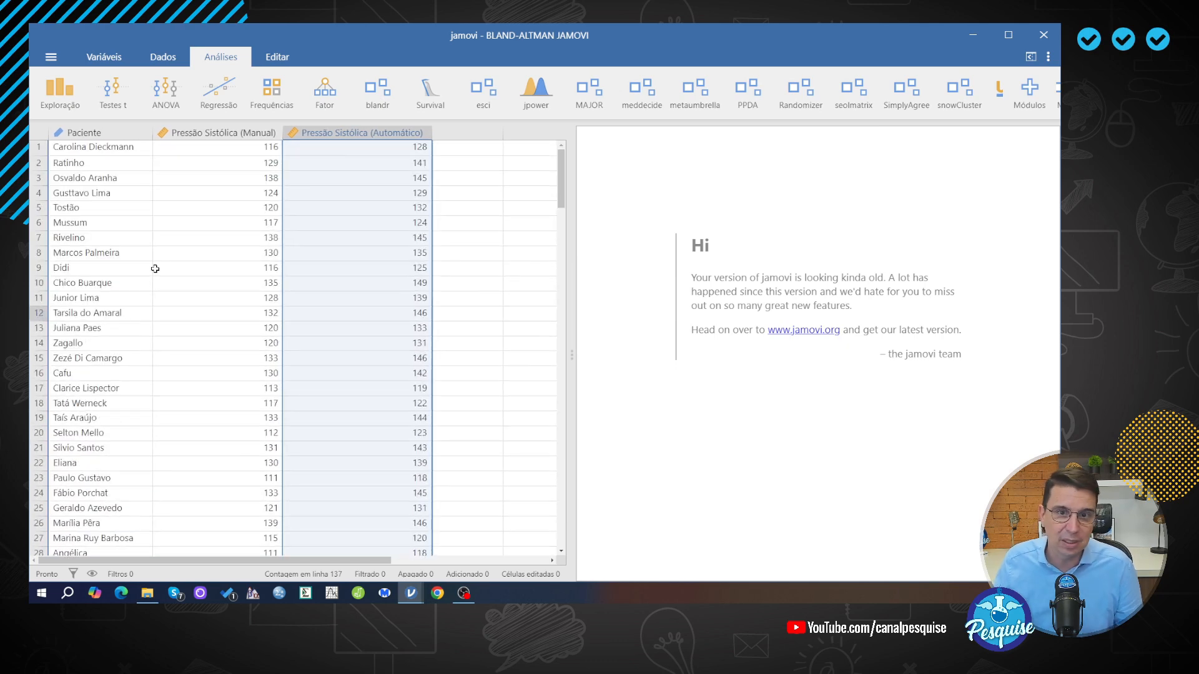
# Run Bland-Altman Raw Statistics on the second dataset, with Pressão Sistólica (Manual) as Method 1 and Pressão Sistólica (Automático) as Method 2
pyautogui.click(379, 95)
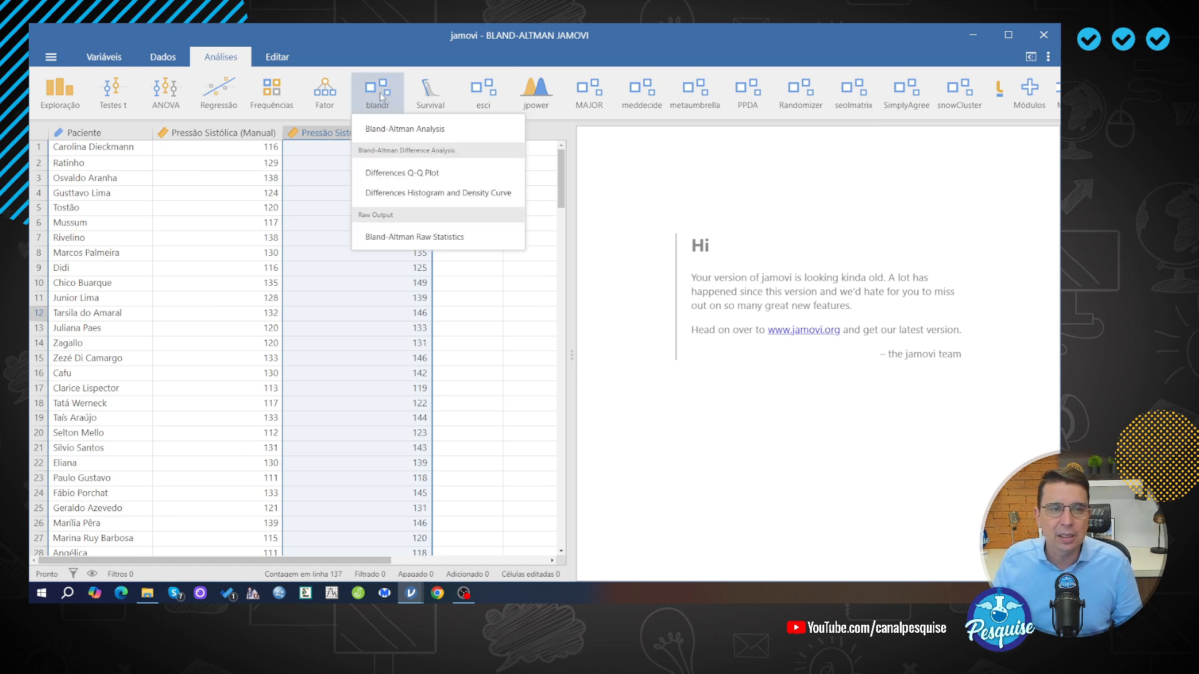
pyautogui.click(415, 238)
pyautogui.click(275, 192)
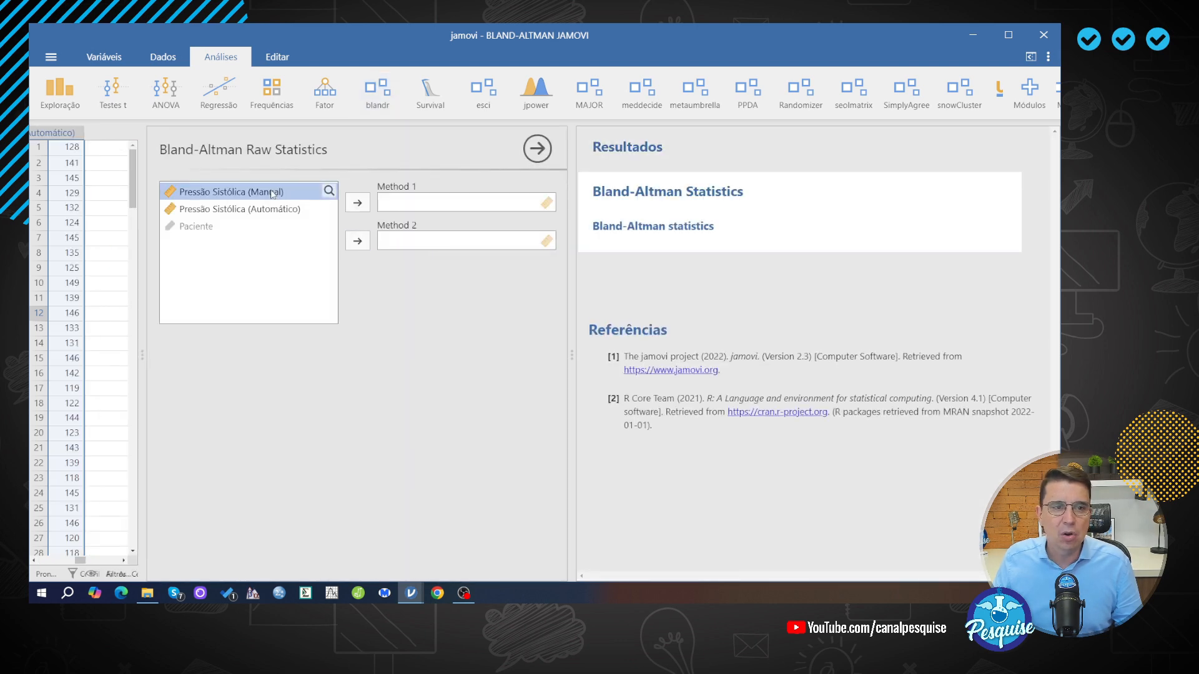
pyautogui.click(357, 202)
pyautogui.click(277, 191)
pyautogui.click(358, 241)
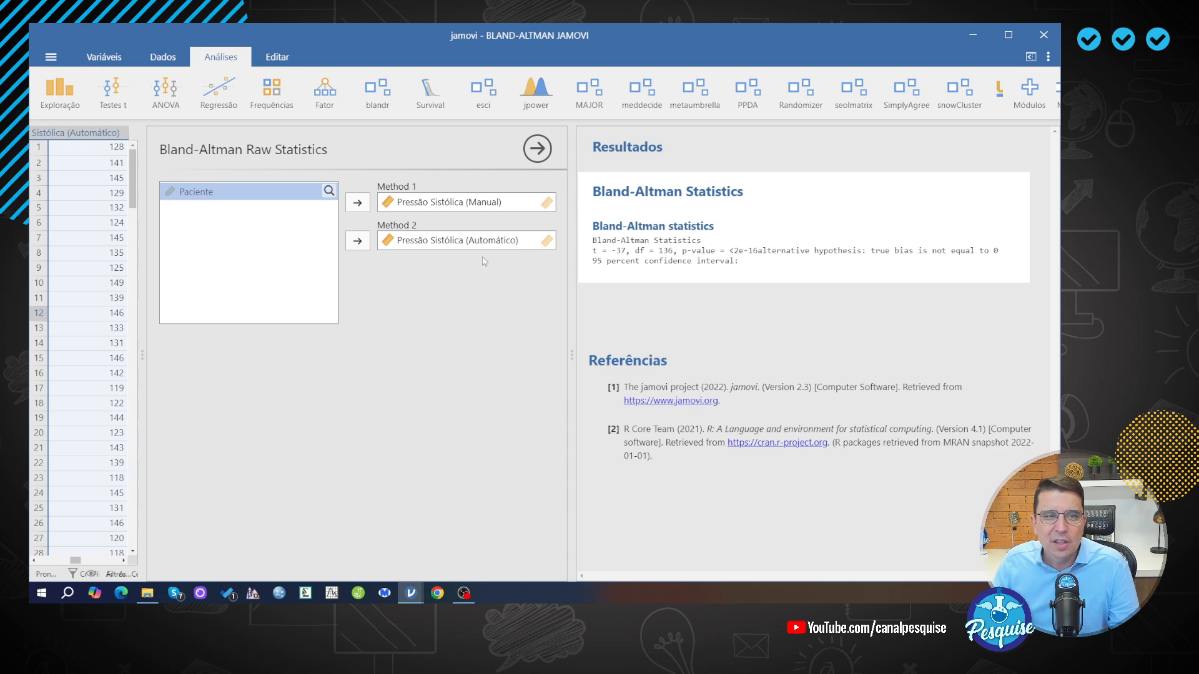
# Add a Bland-Altman Analysis to the second dataset with Pressão Sistólica (Manual) as Method 1 and Pressão Sistólica (Automático) as Method 2, and view its plot
pyautogui.click(378, 100)
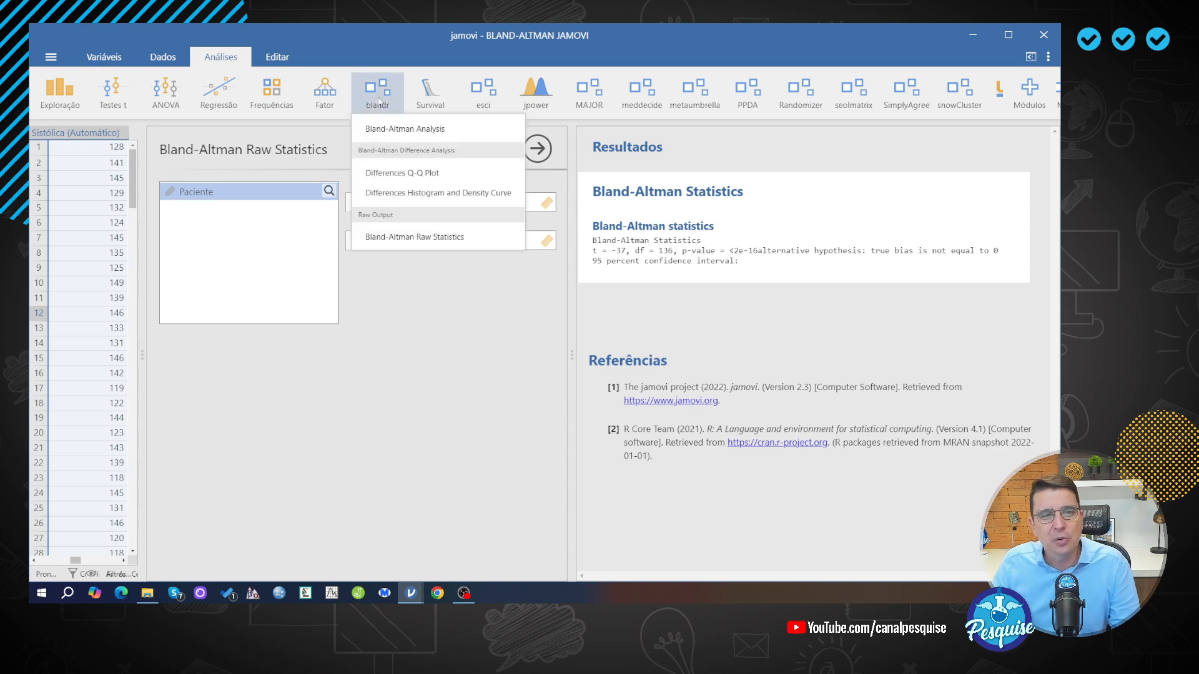
pyautogui.click(404, 129)
pyautogui.click(253, 192)
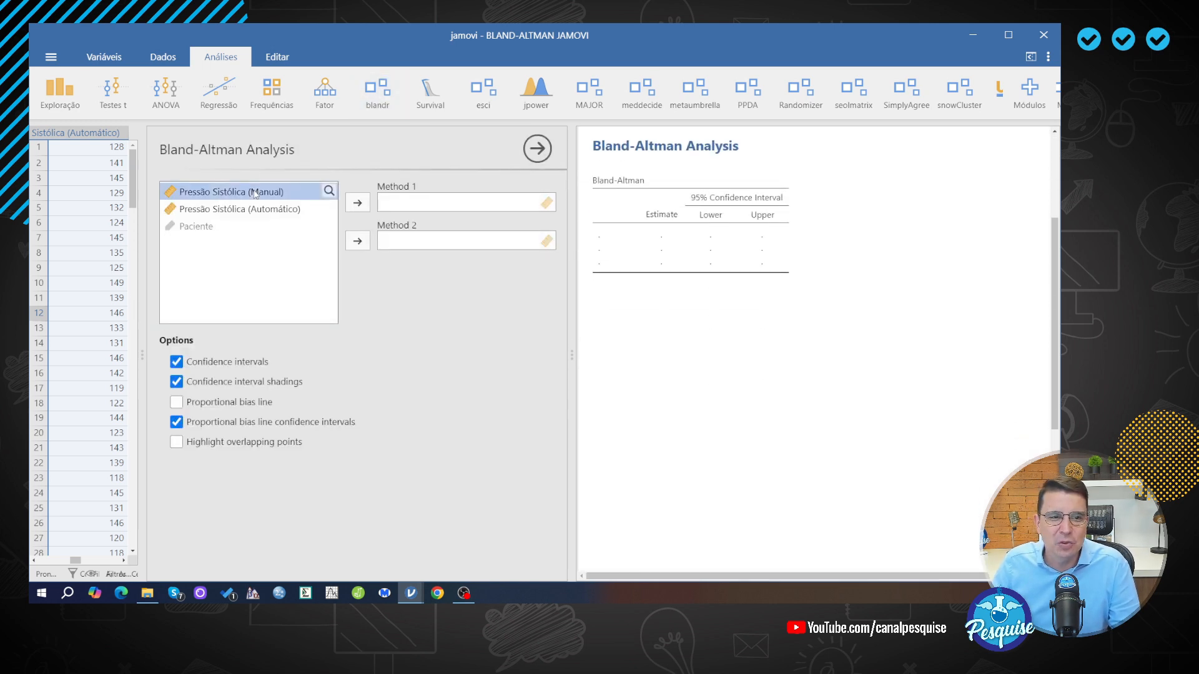
pyautogui.click(357, 203)
pyautogui.click(359, 241)
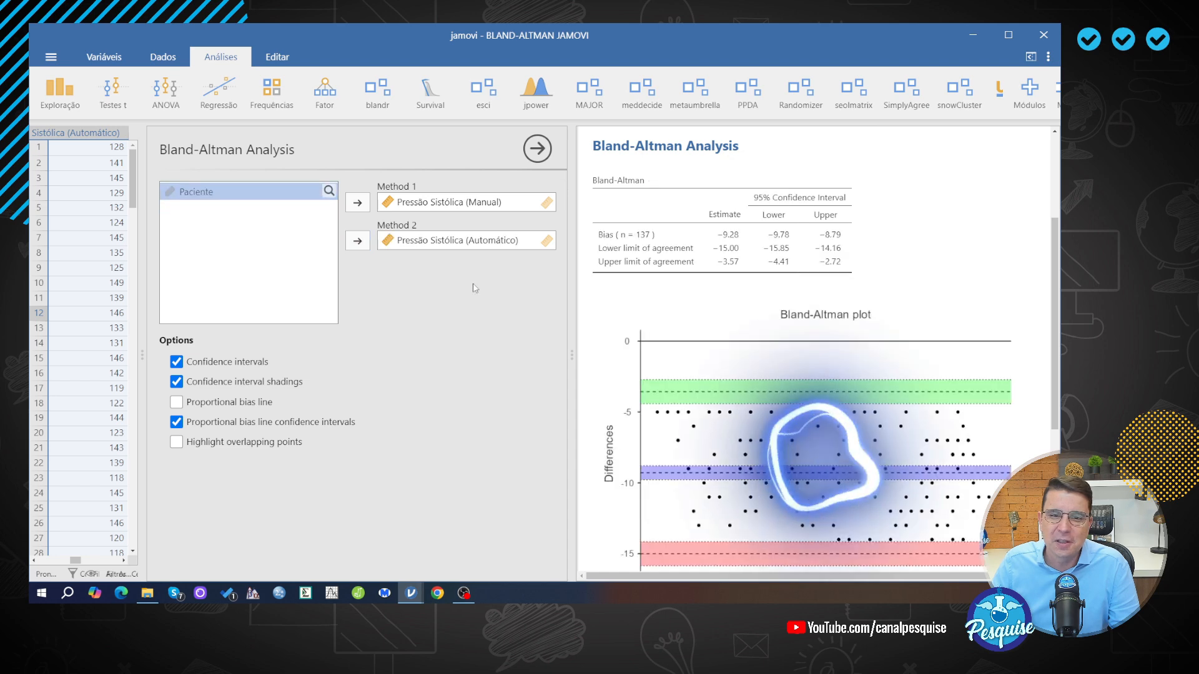
pyautogui.scroll(-2, 780, 335)
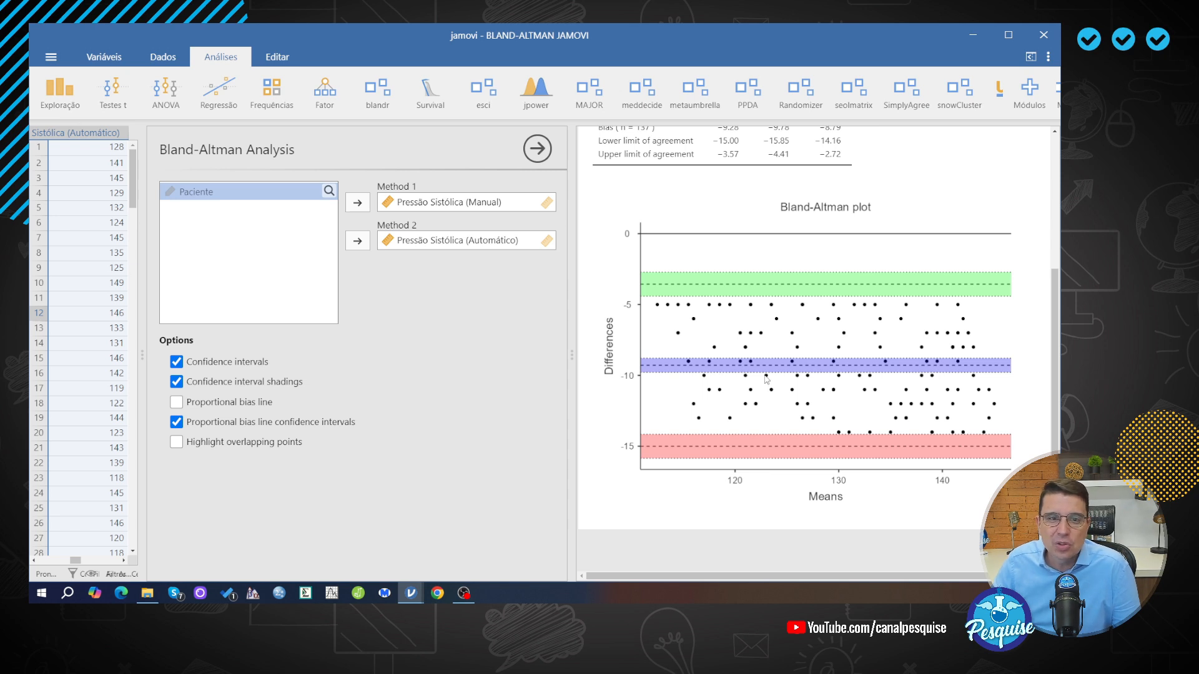
# Widen the data view and compare the manual and automatic systolic pressure readings of the patients in rows 5, 8 and 14
pyautogui.moveTo(143, 252); pyautogui.dragTo(412, 251)
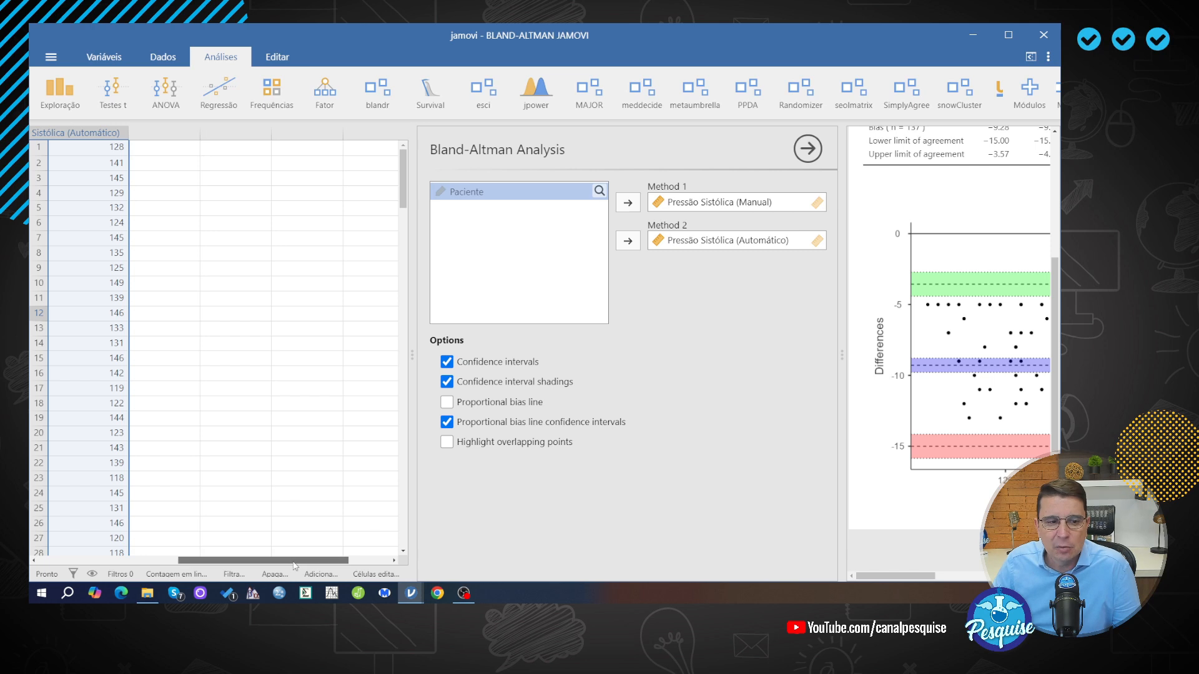
pyautogui.moveTo(295, 566); pyautogui.dragTo(141, 567)
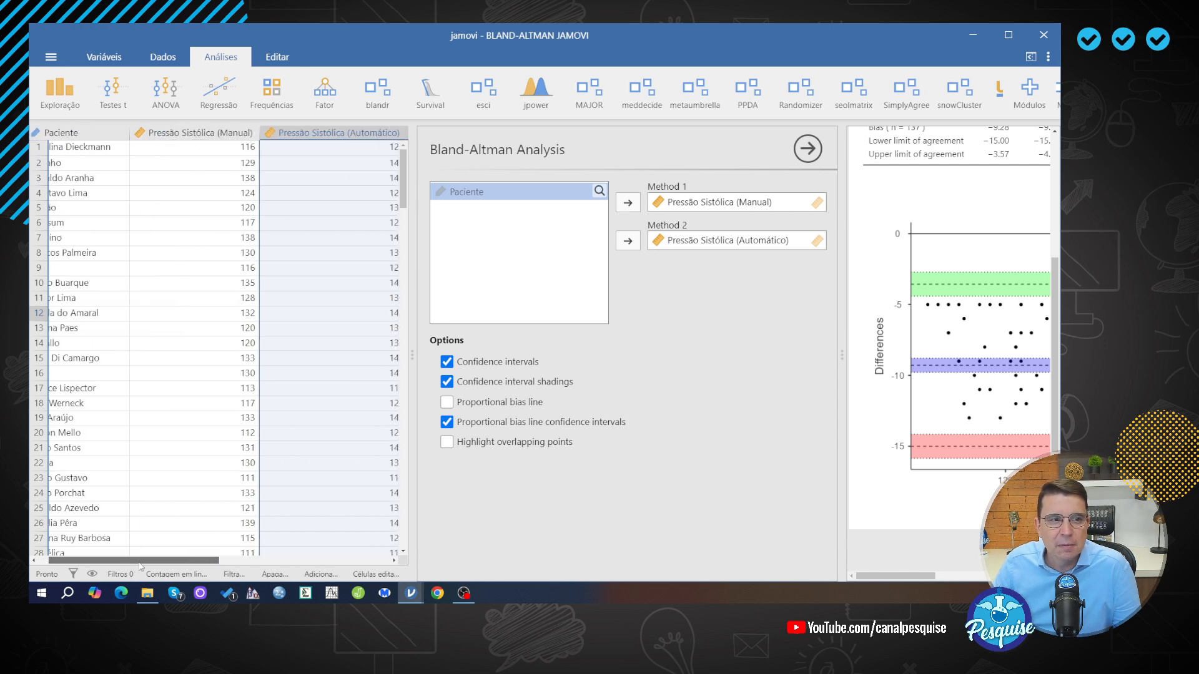
pyautogui.moveTo(411, 463); pyautogui.dragTo(483, 475)
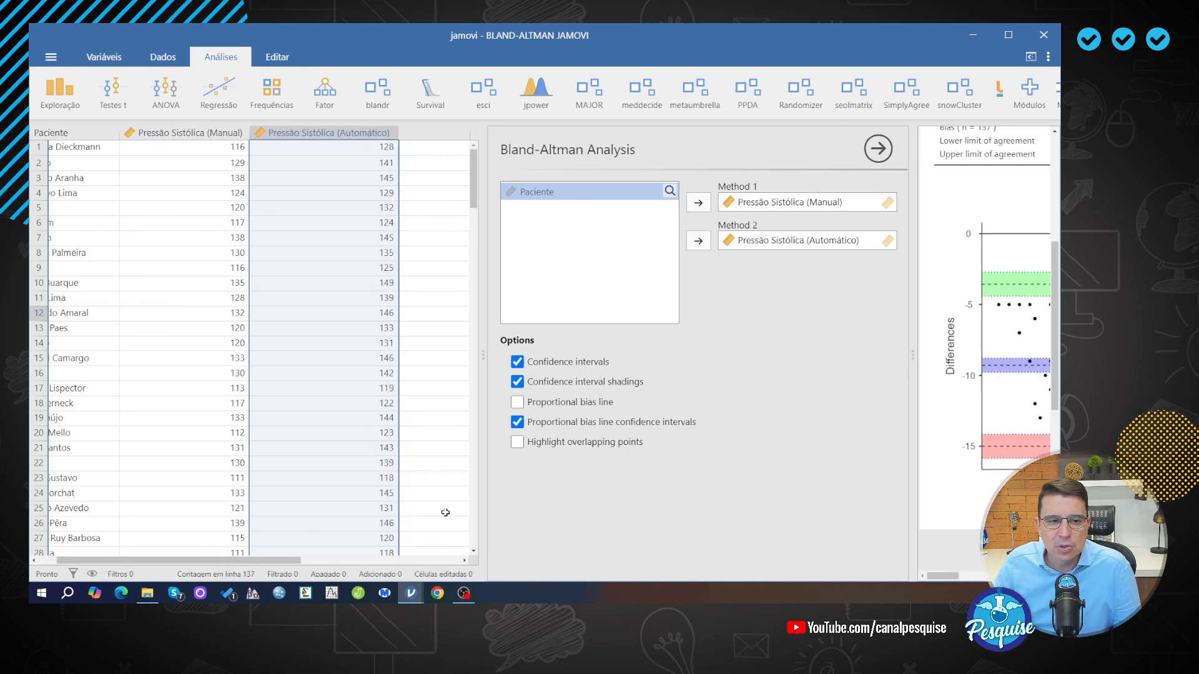
pyautogui.moveTo(249, 560); pyautogui.dragTo(230, 561)
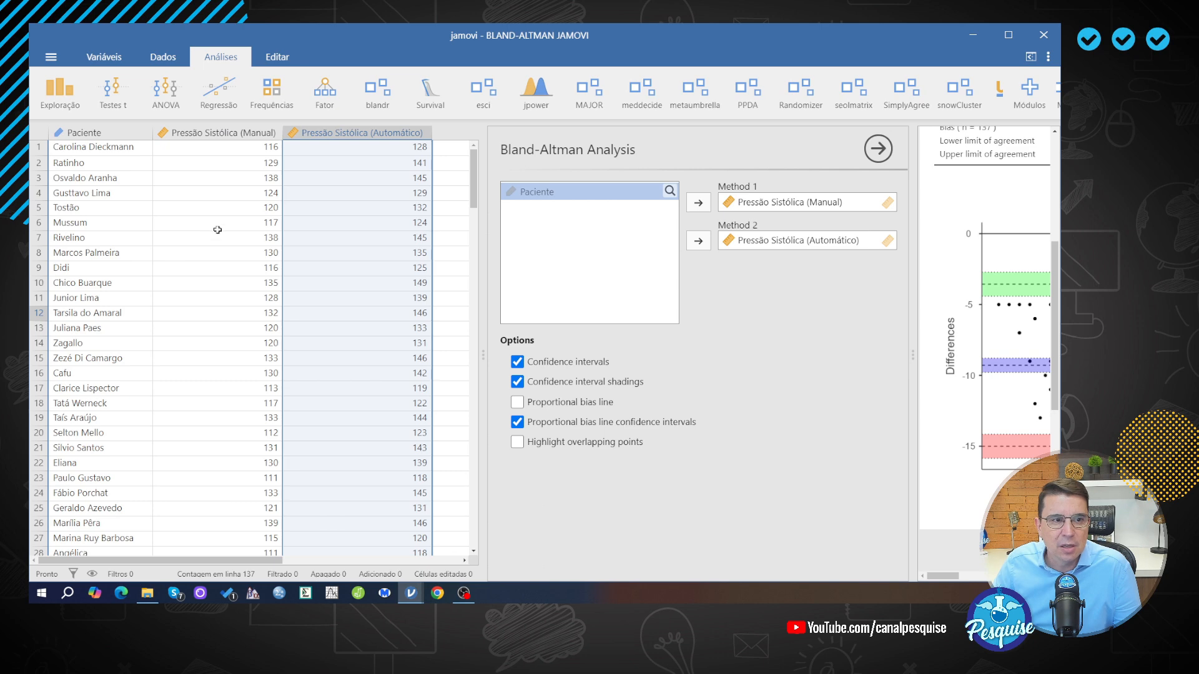
pyautogui.click(200, 212)
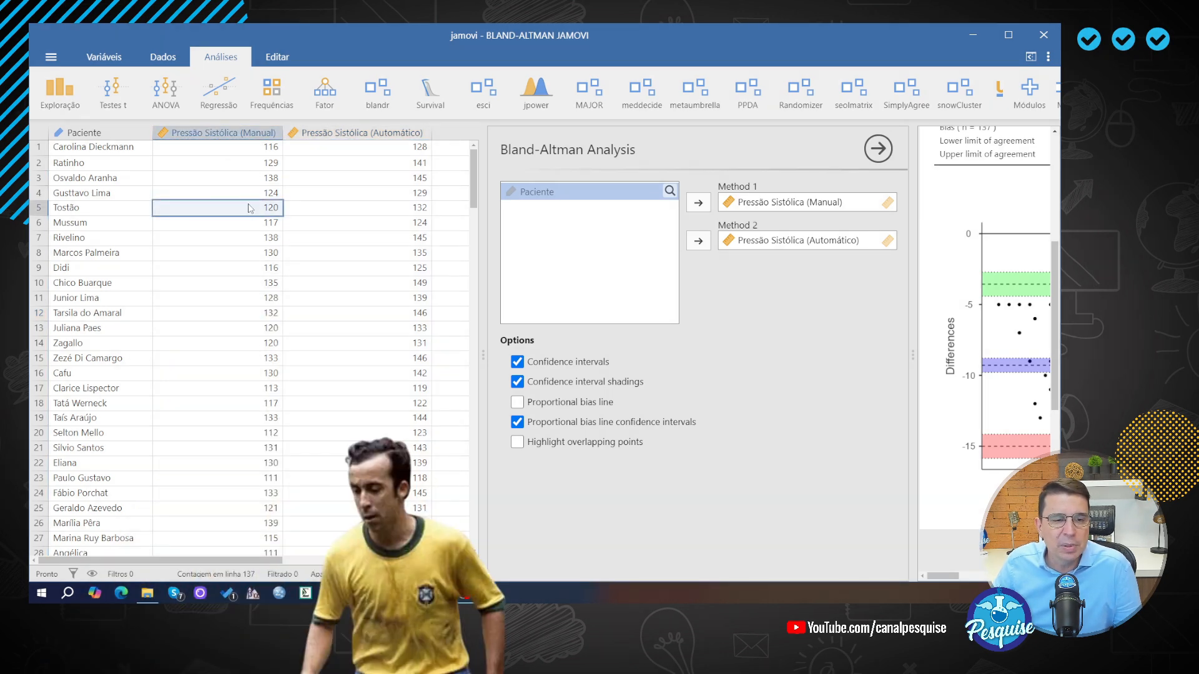
pyautogui.click(385, 211)
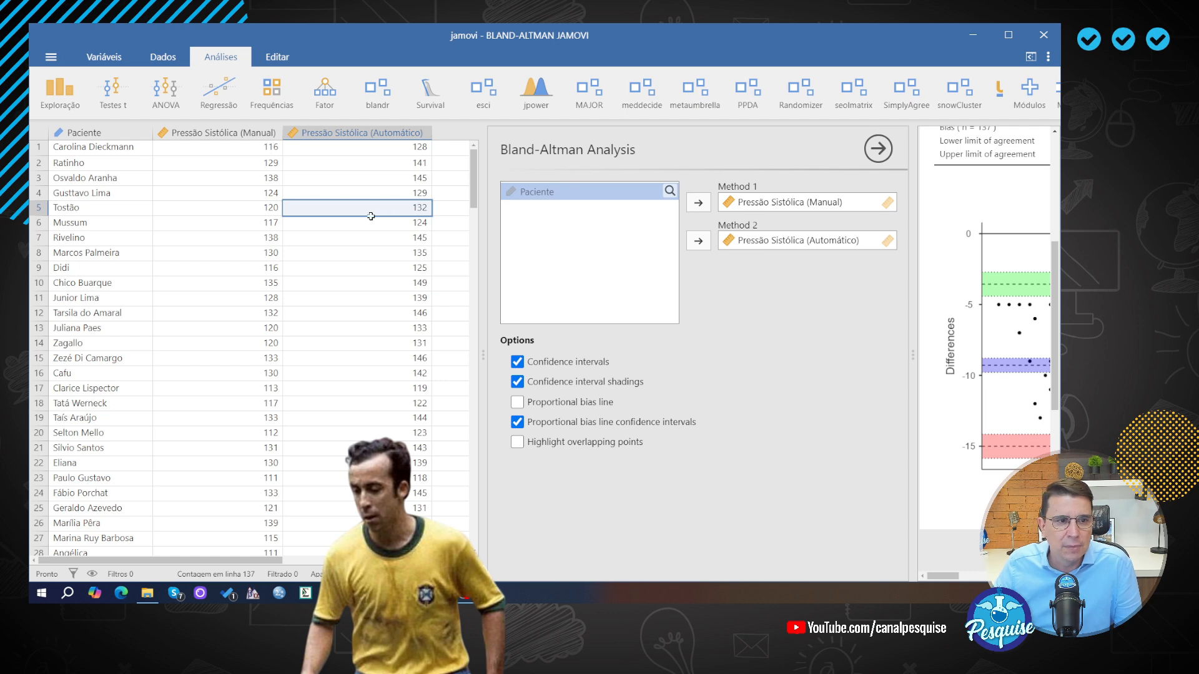
pyautogui.click(227, 258)
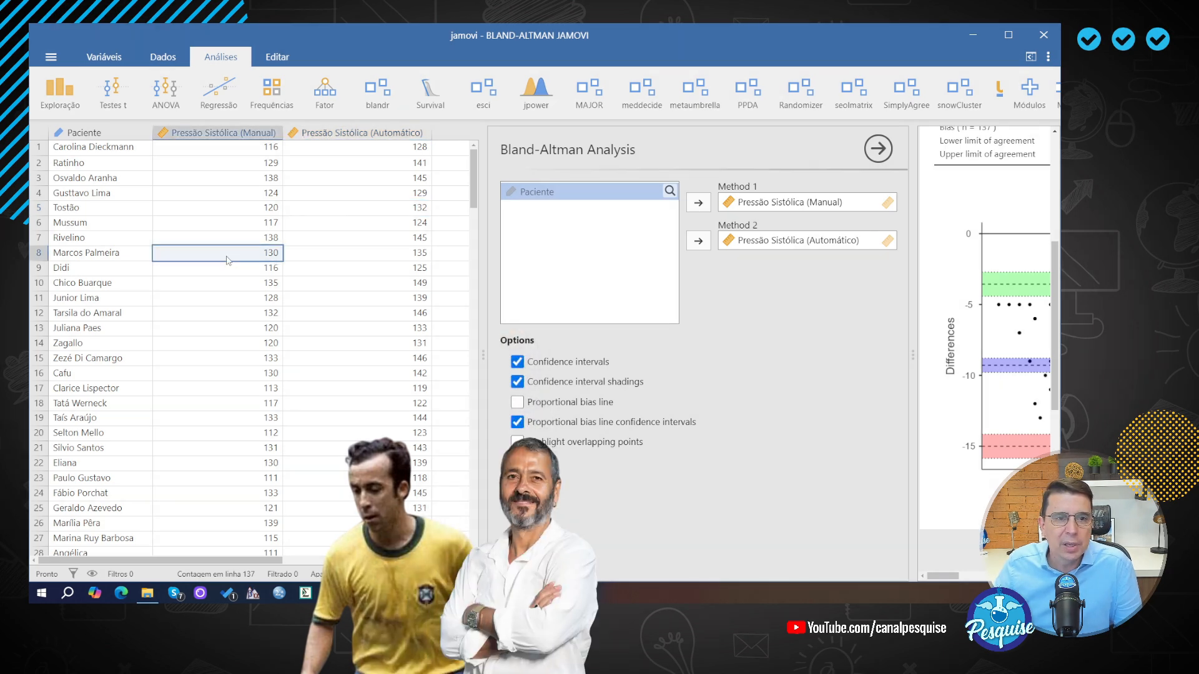
pyautogui.click(359, 255)
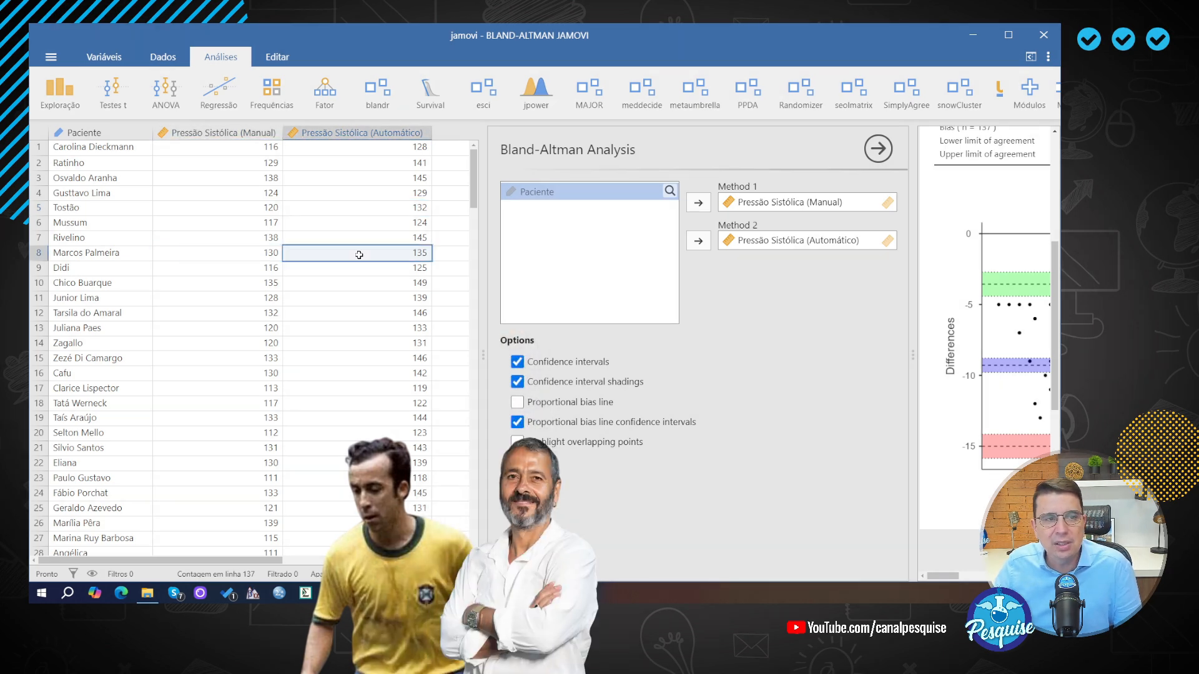
pyautogui.click(215, 350)
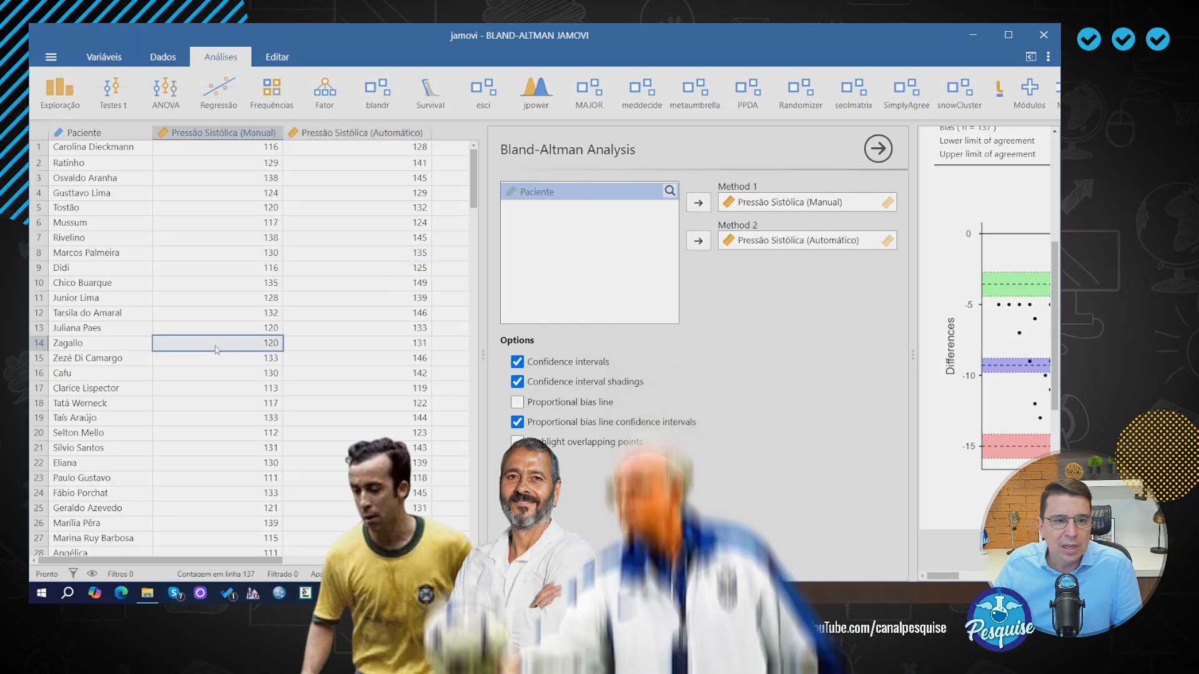
pyautogui.click(362, 342)
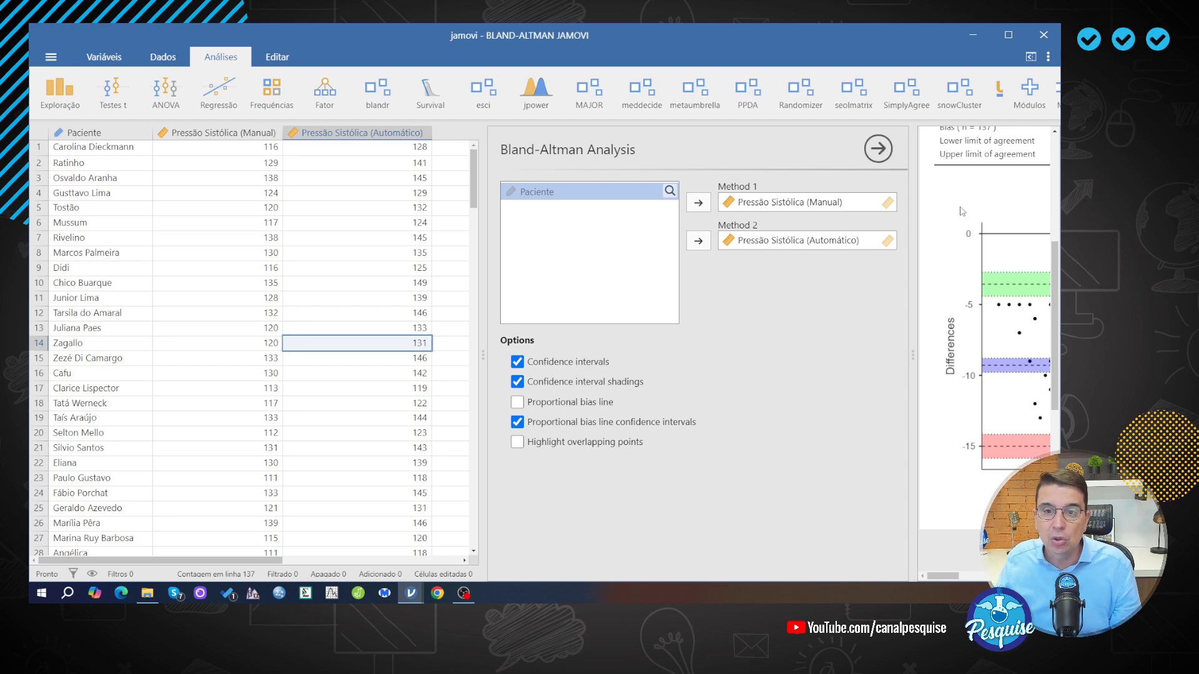
# Enlarge the results area and examine the Bland-Altman table and plot of the second dataset
pyautogui.moveTo(913, 257); pyautogui.dragTo(374, 288)
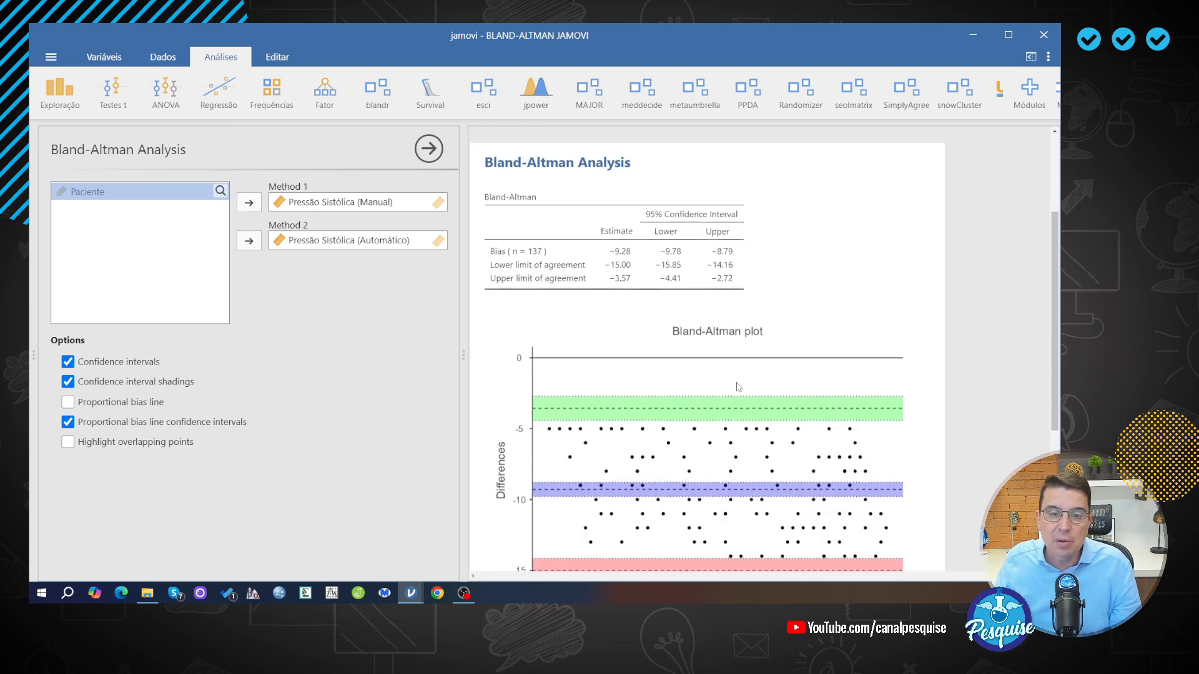
pyautogui.scroll(-3, 738, 387)
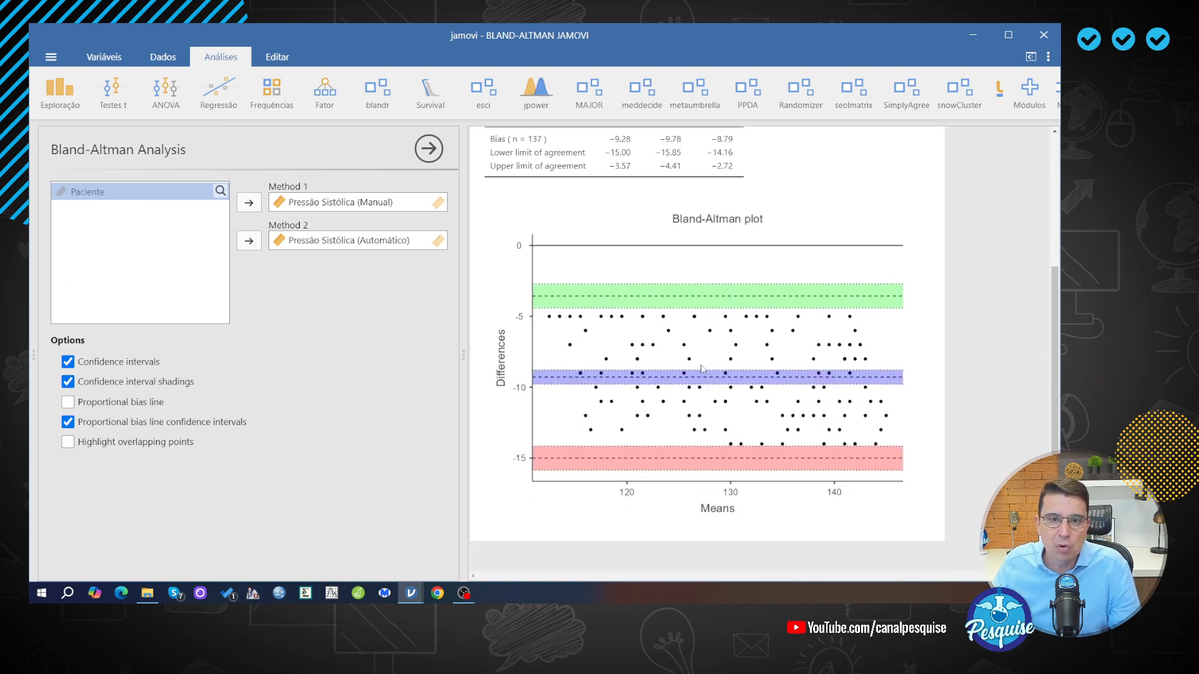
pyautogui.scroll(1, 702, 369)
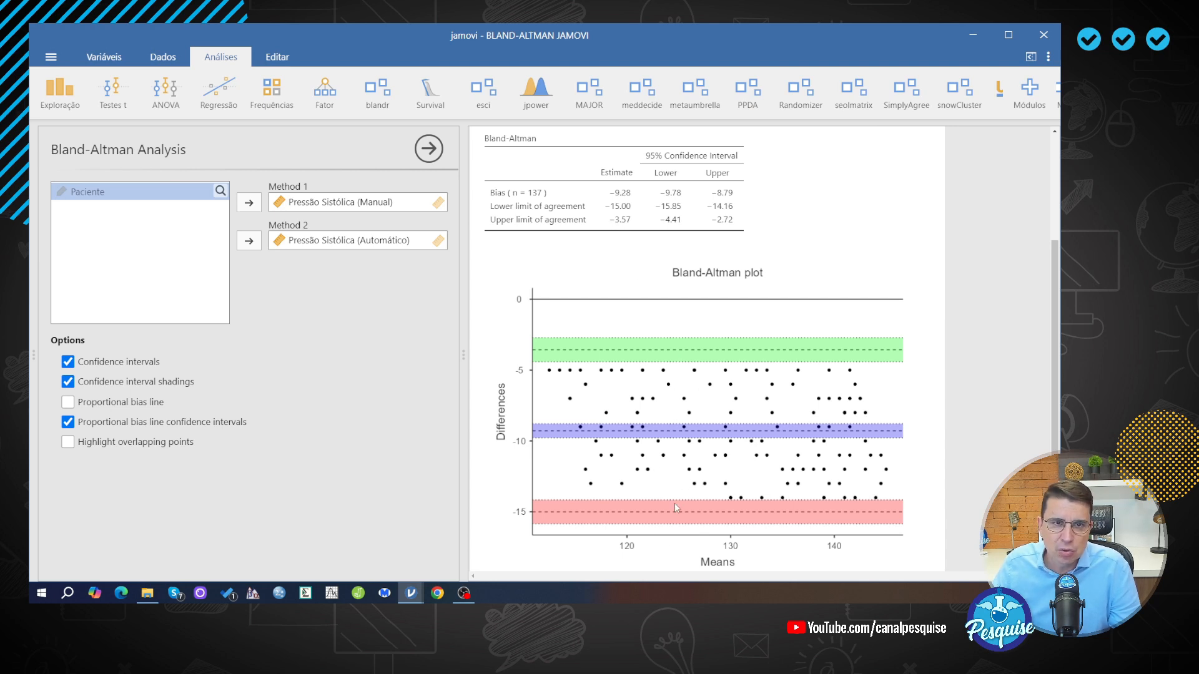
# Add a Differences Histogram and Density Curve analysis to the second dataset
pyautogui.click(378, 106)
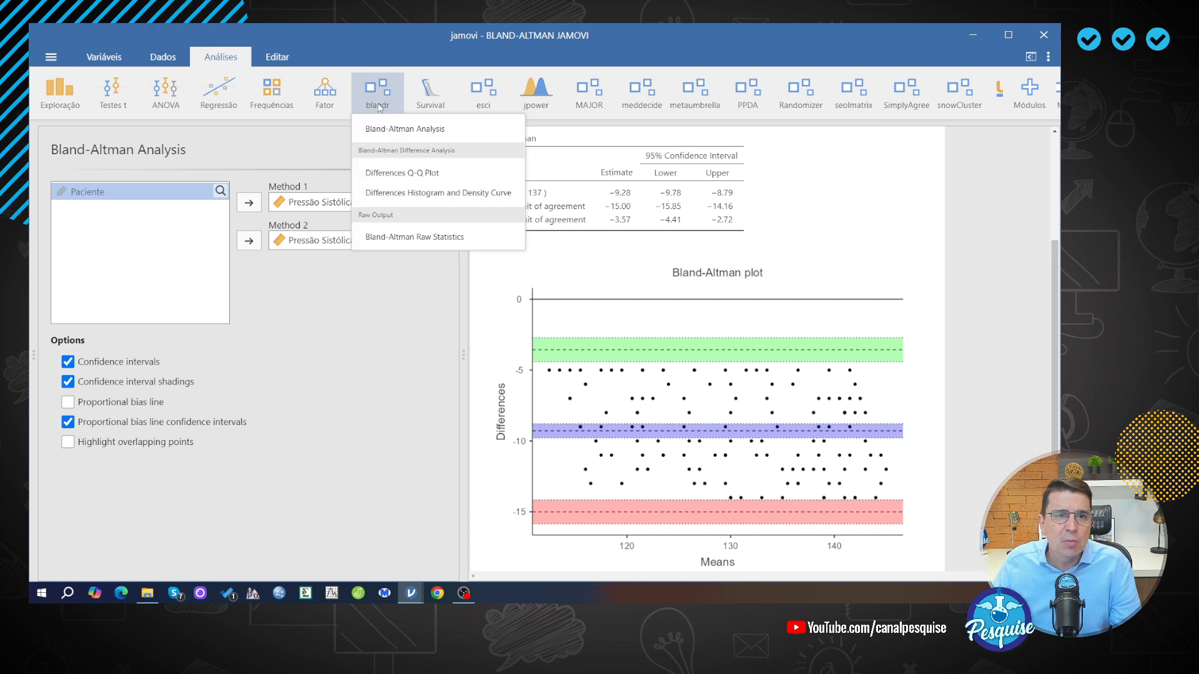
pyautogui.click(442, 194)
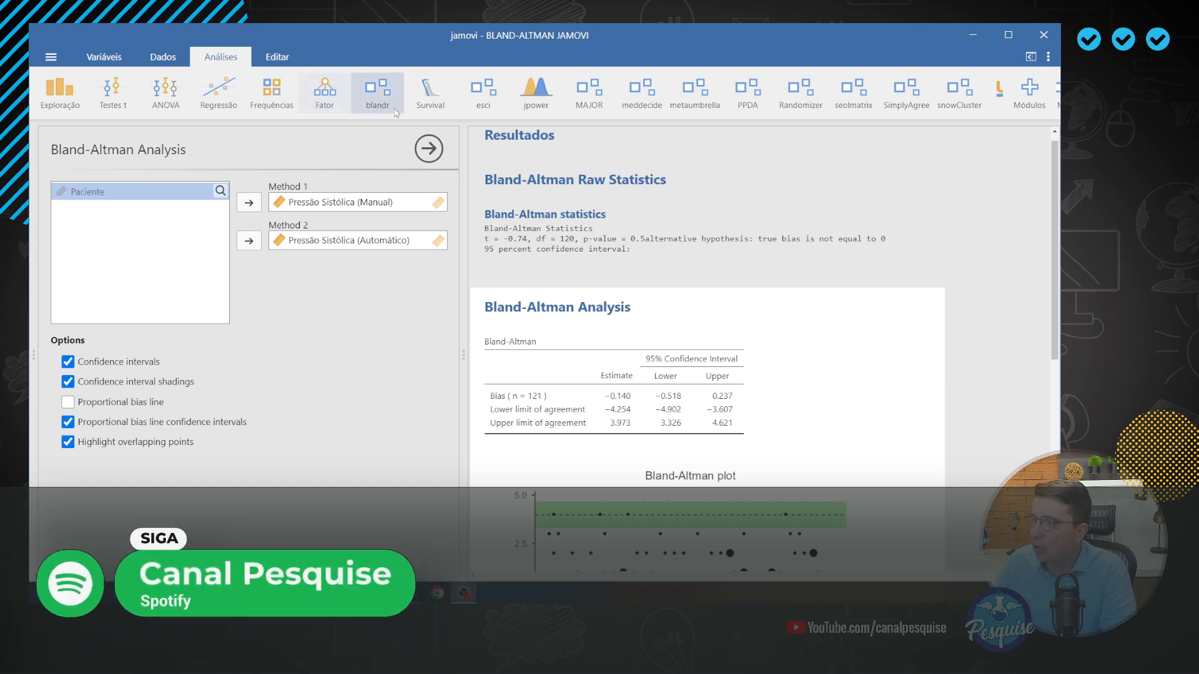
# Add a Differences Histogram and Density Curve to the first dataset, with Pressão Sistólica (Manual) as Method 1 and Pressão Sistólica (Automático) as Method 2
pyautogui.click(377, 93)
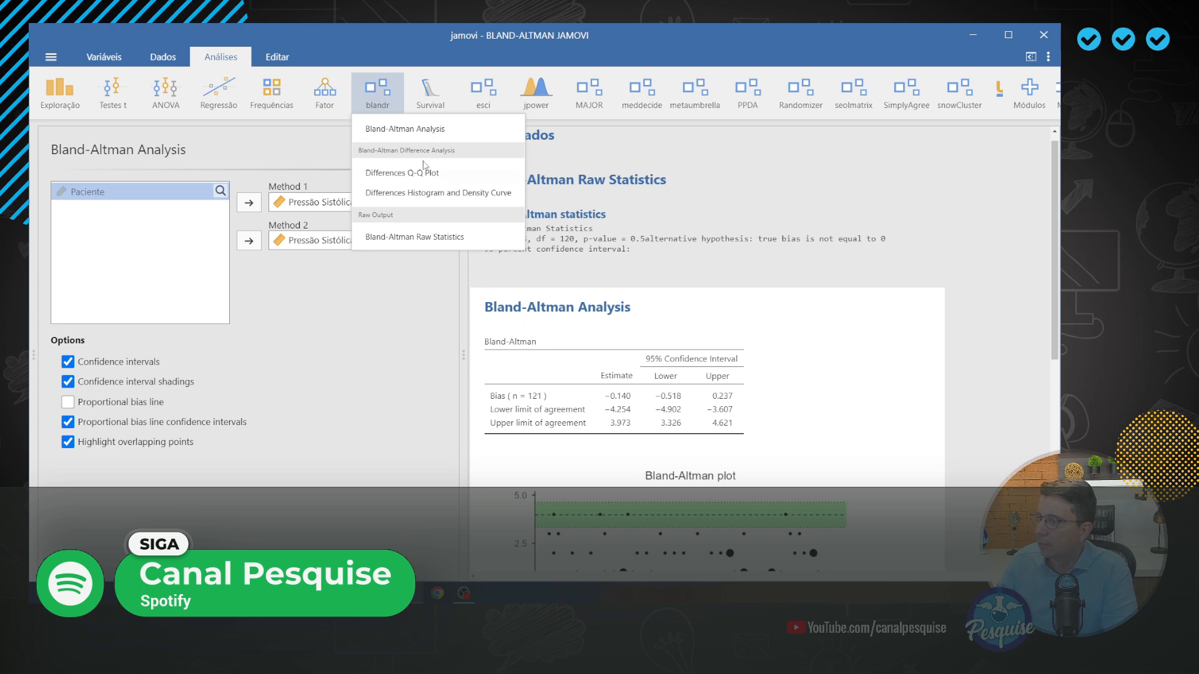
pyautogui.click(425, 193)
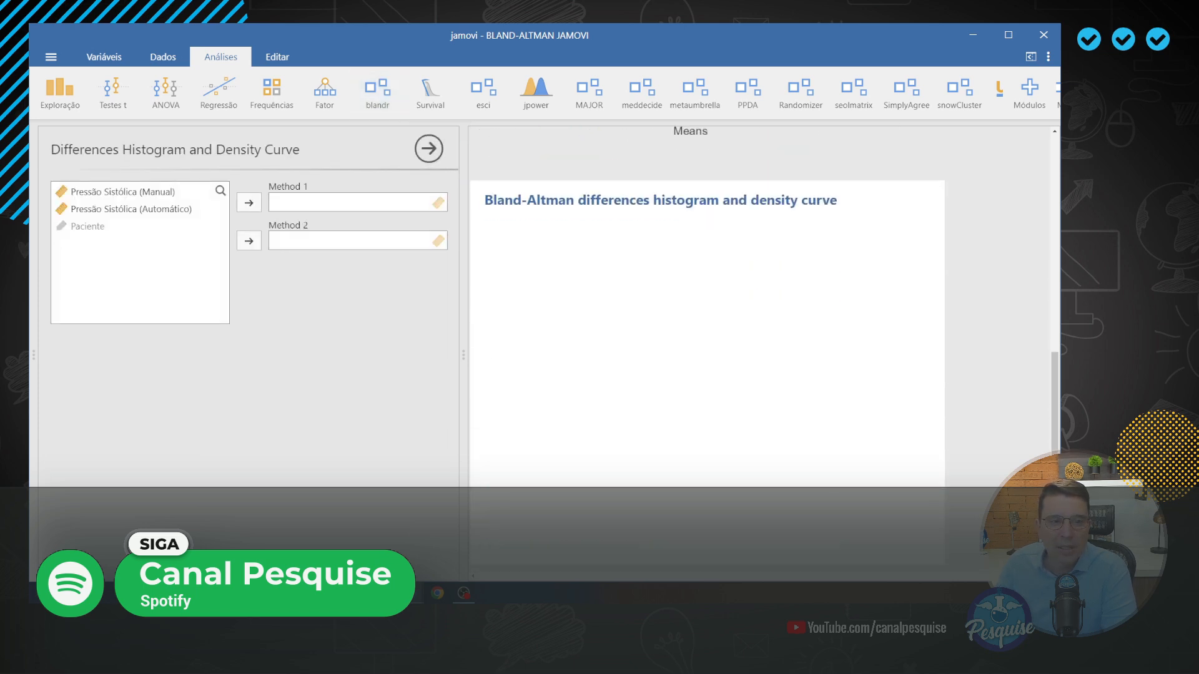
pyautogui.click(80, 194)
pyautogui.click(249, 203)
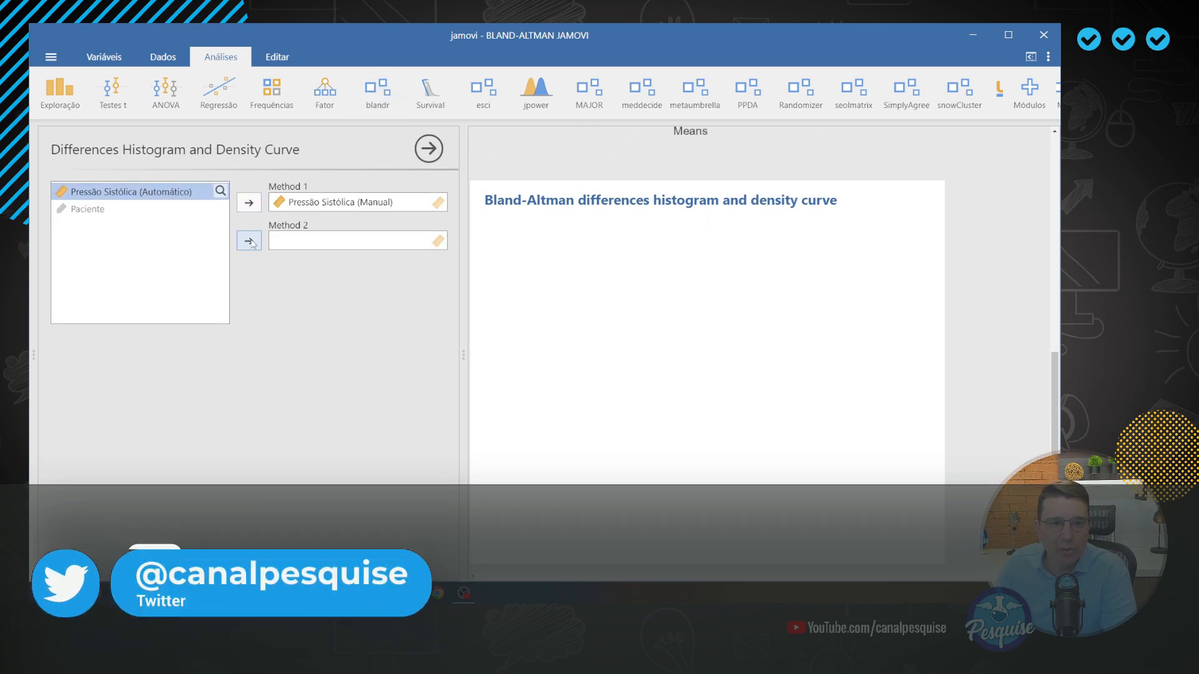
pyautogui.click(248, 241)
pyautogui.scroll(-1, 761, 334)
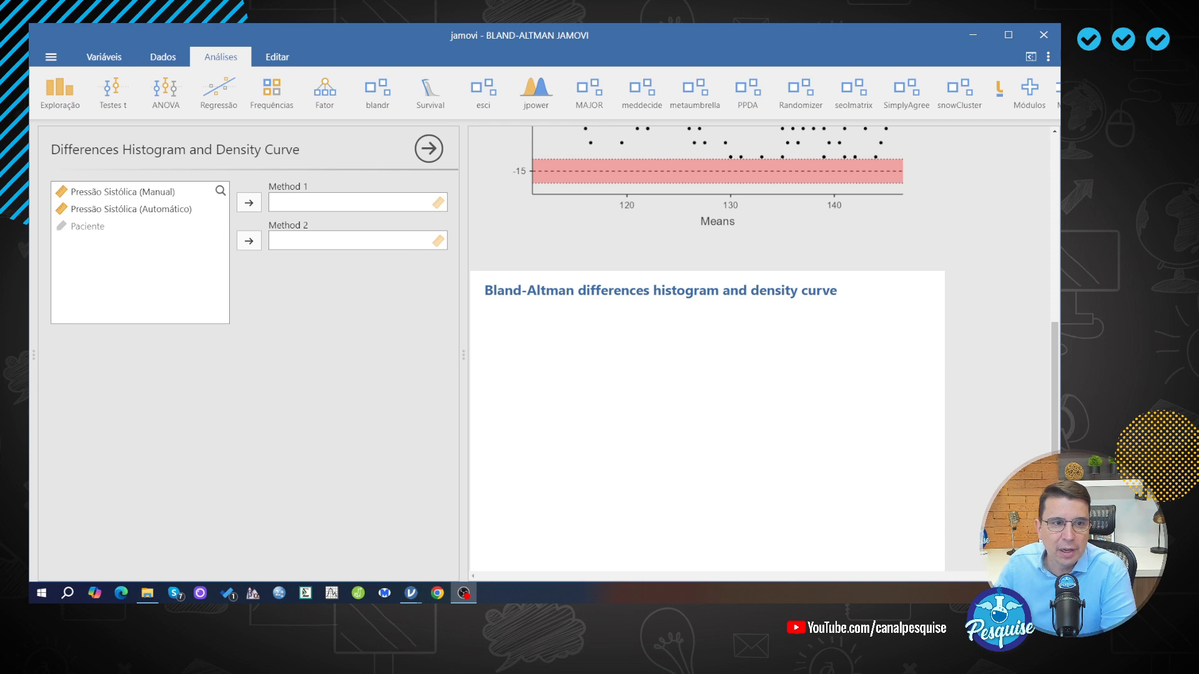
# Assign Pressão Sistólica (Manual) as Method 1 and Pressão Sistólica (Automático) as Method 2 in the second dataset's differences histogram
pyautogui.click(142, 196)
pyautogui.click(248, 202)
pyautogui.click(249, 241)
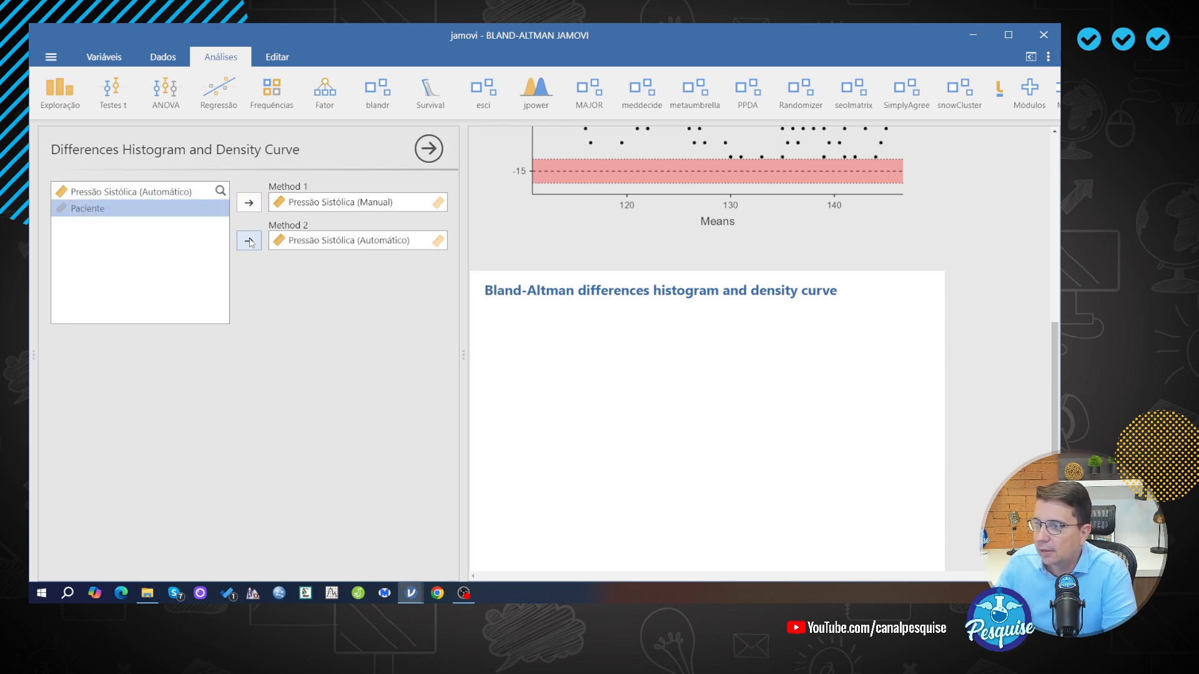